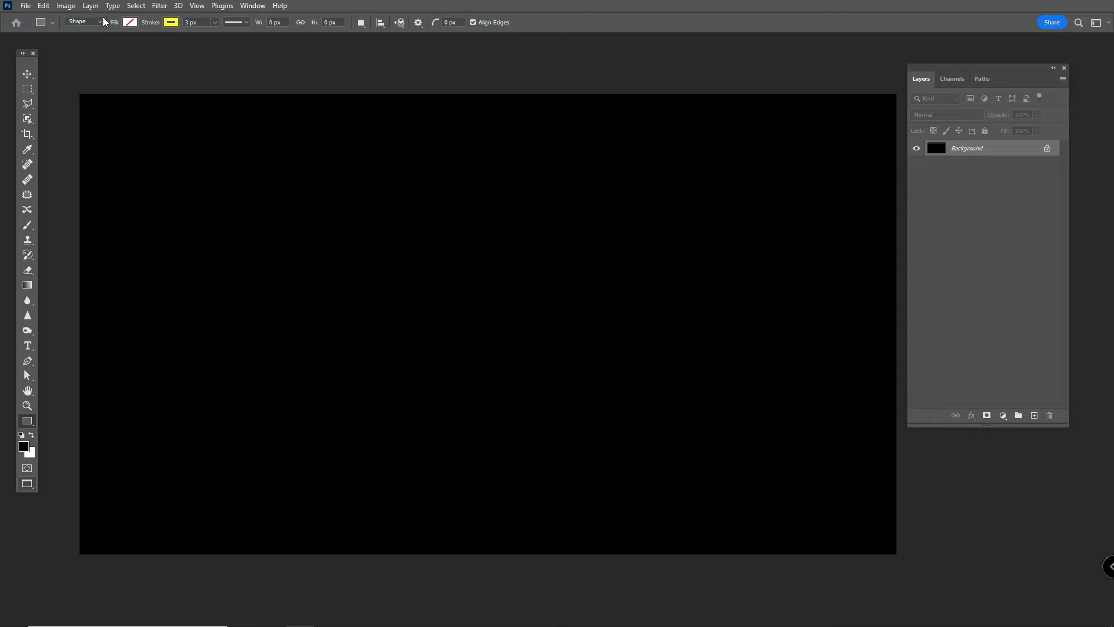
Step: Switch the Rectangle tool's drawing mode to Path and return it to Shape
{"action": "left_click", "coordinate": [84, 22]}
{"action": "left_click", "coordinate": [80, 40]}
{"action": "left_click", "coordinate": [87, 23]}
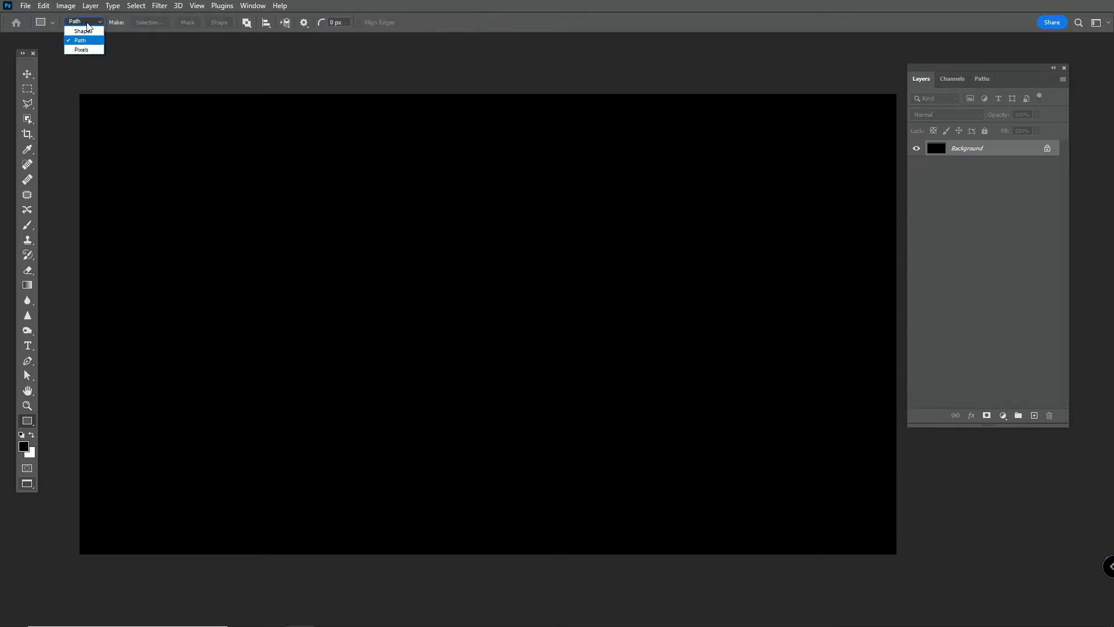
{"action": "left_click", "coordinate": [82, 31]}
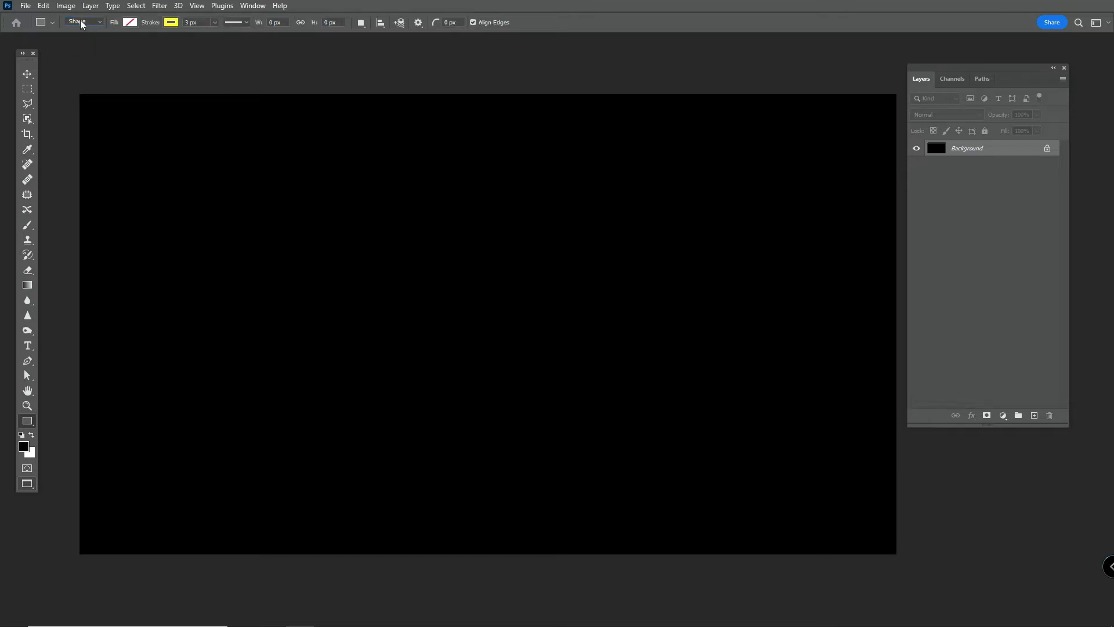
Step: Draw a rectangle about 1944 × 1715 px near the canvas middle with no fill and a 3 px yellow stroke
{"action": "left_click", "coordinate": [129, 24]}
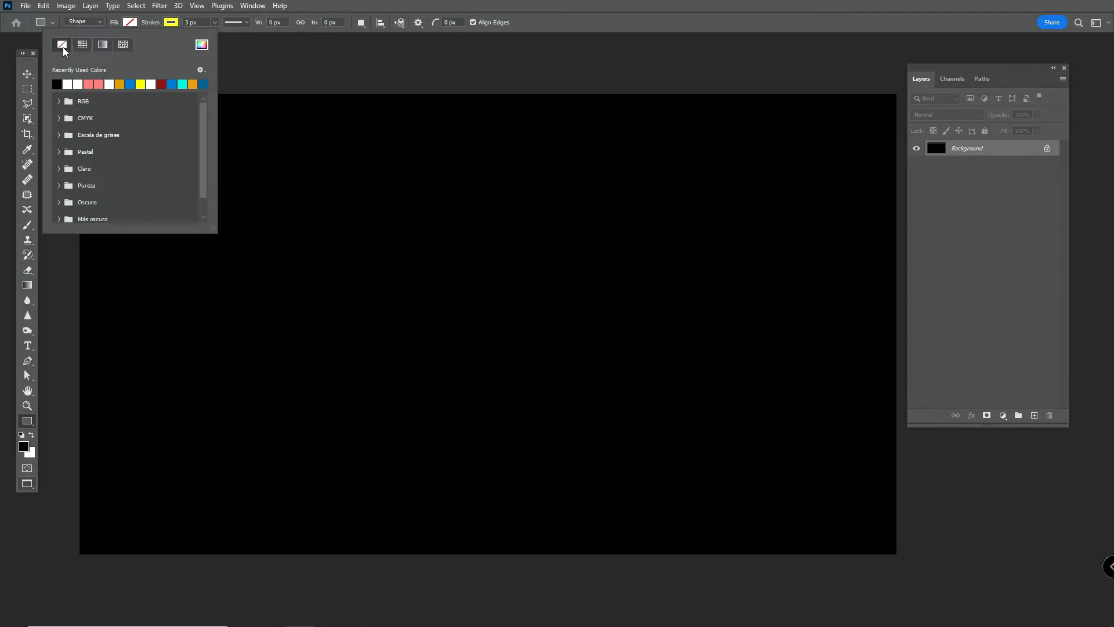
{"action": "left_click", "coordinate": [130, 24]}
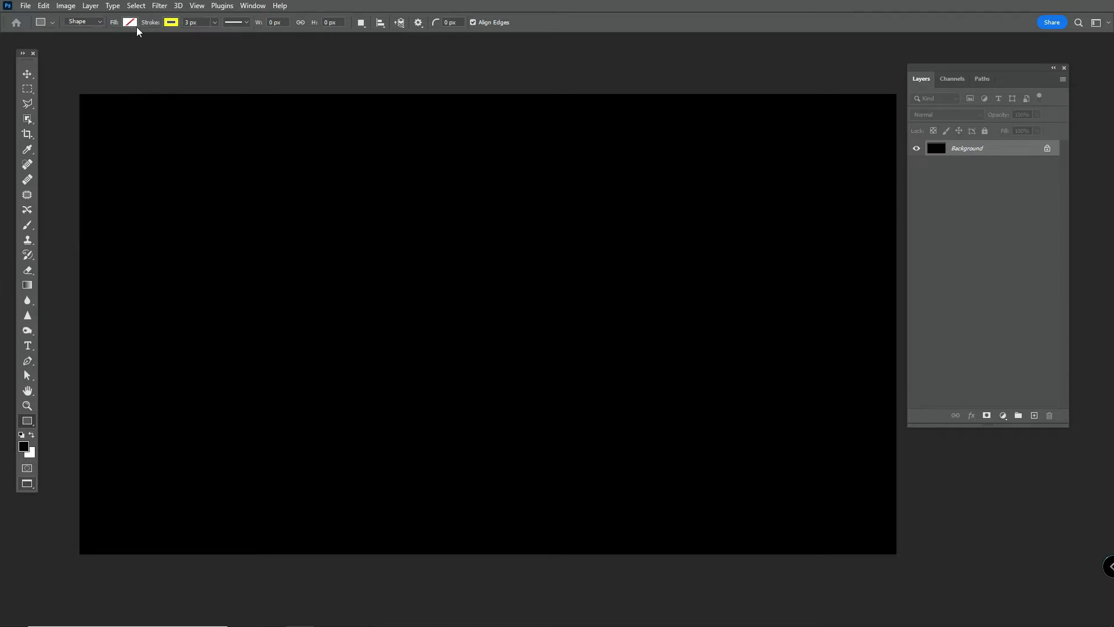
{"action": "left_click", "coordinate": [171, 24]}
{"action": "left_click", "coordinate": [183, 84]}
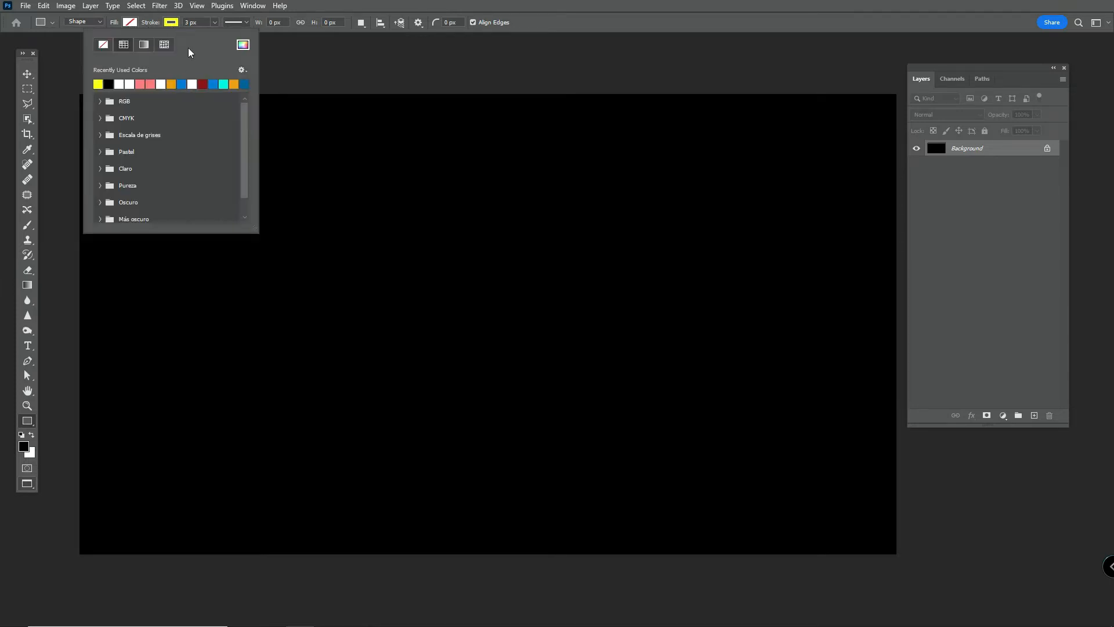
{"action": "left_click", "coordinate": [191, 26]}
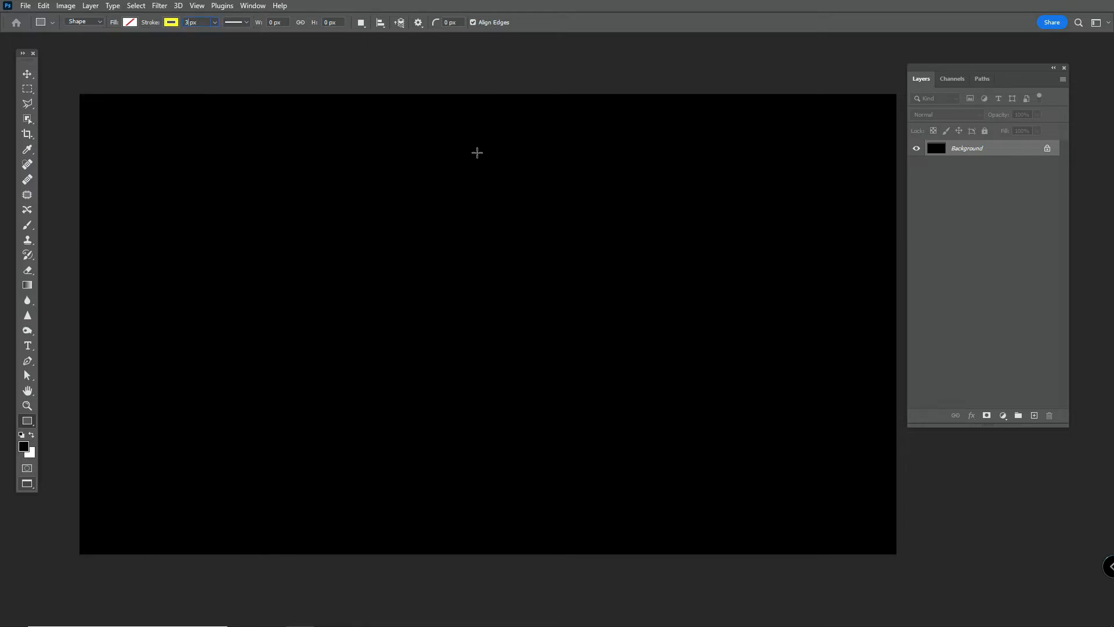
{"action": "left_click_drag", "start_coordinate": [285, 130], "coordinate": [698, 495]}
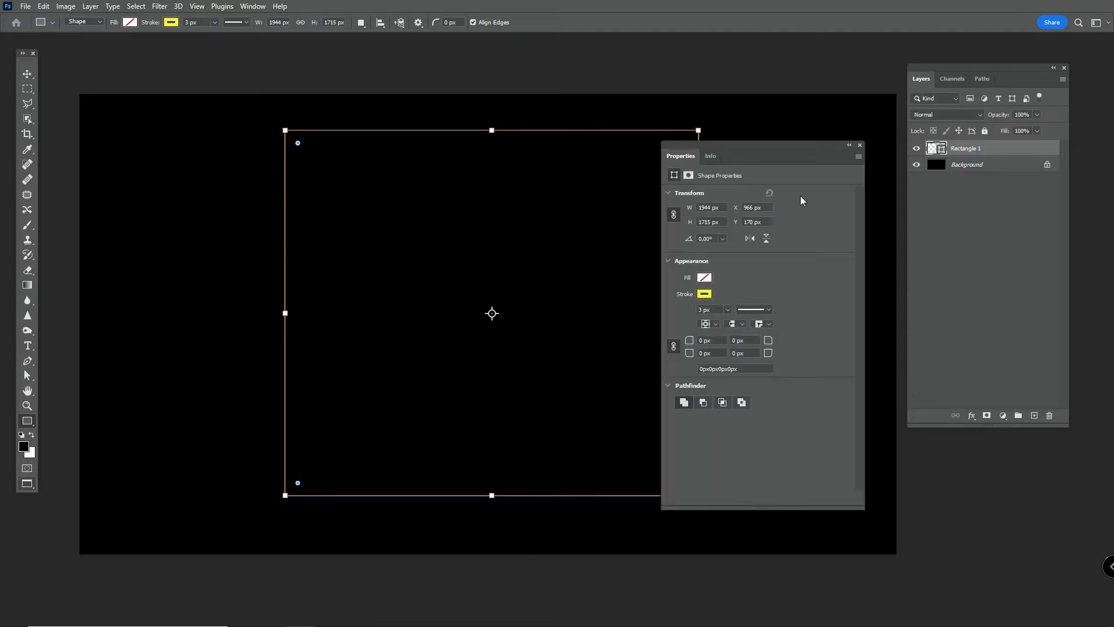
{"action": "left_click", "coordinate": [860, 146]}
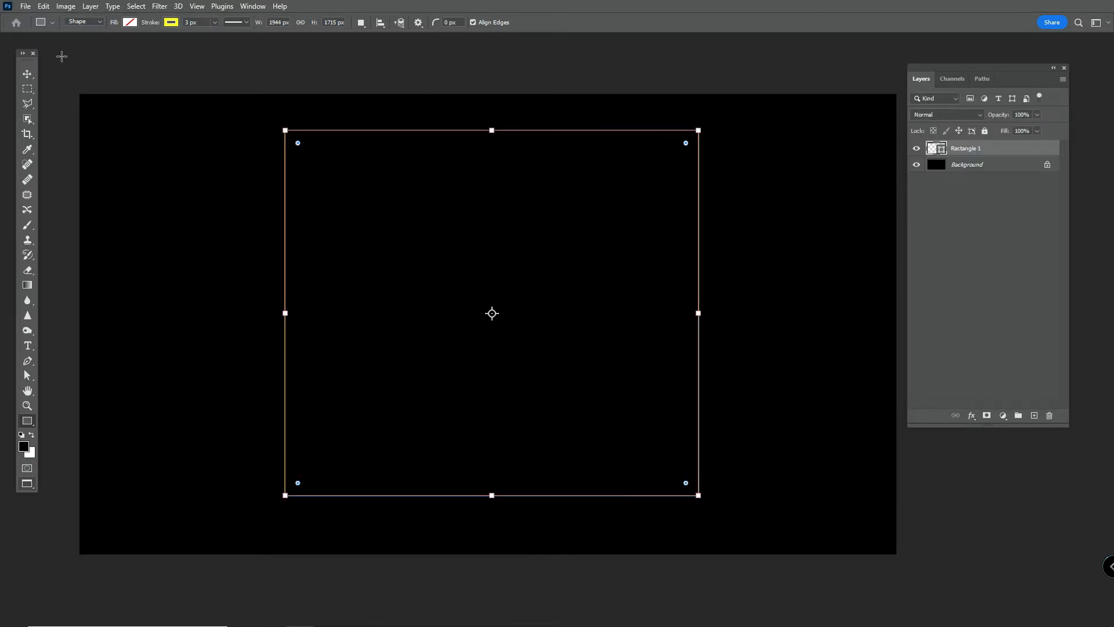
Step: Align the rectangle to the canvas, centring it both horizontally and vertically
{"action": "left_click", "coordinate": [25, 75]}
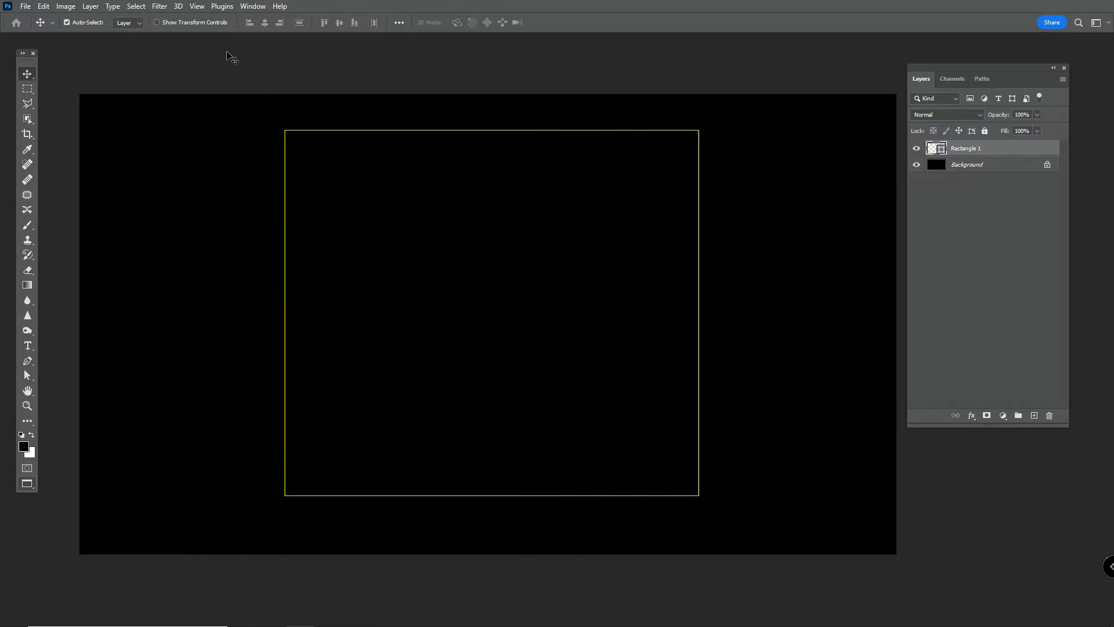
{"action": "left_click", "coordinate": [400, 23]}
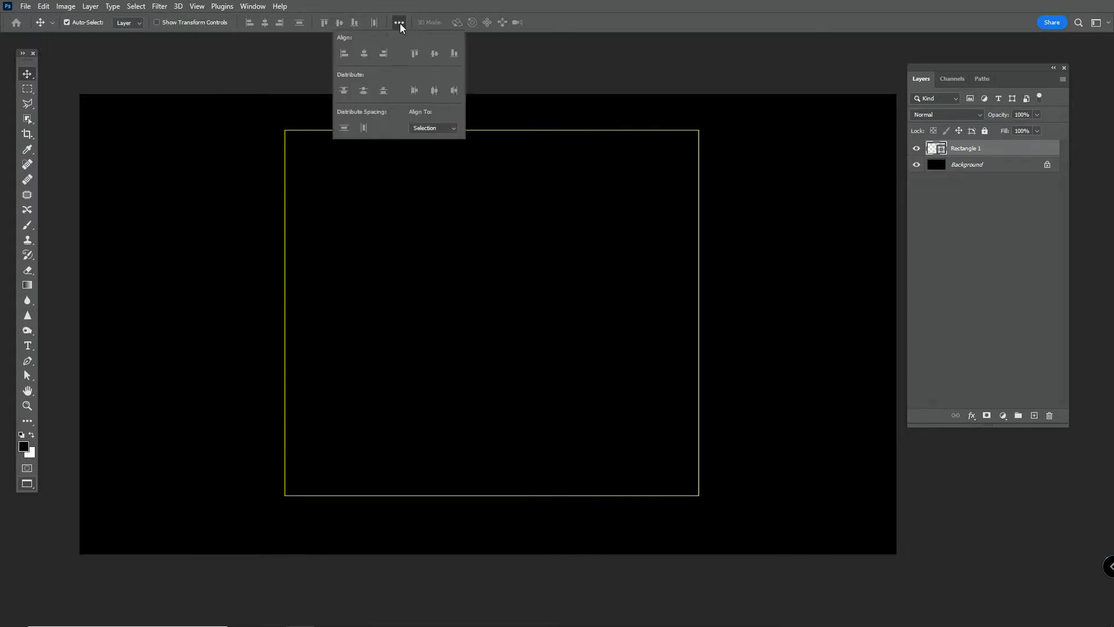
{"action": "left_click", "coordinate": [430, 130]}
{"action": "left_click", "coordinate": [428, 146]}
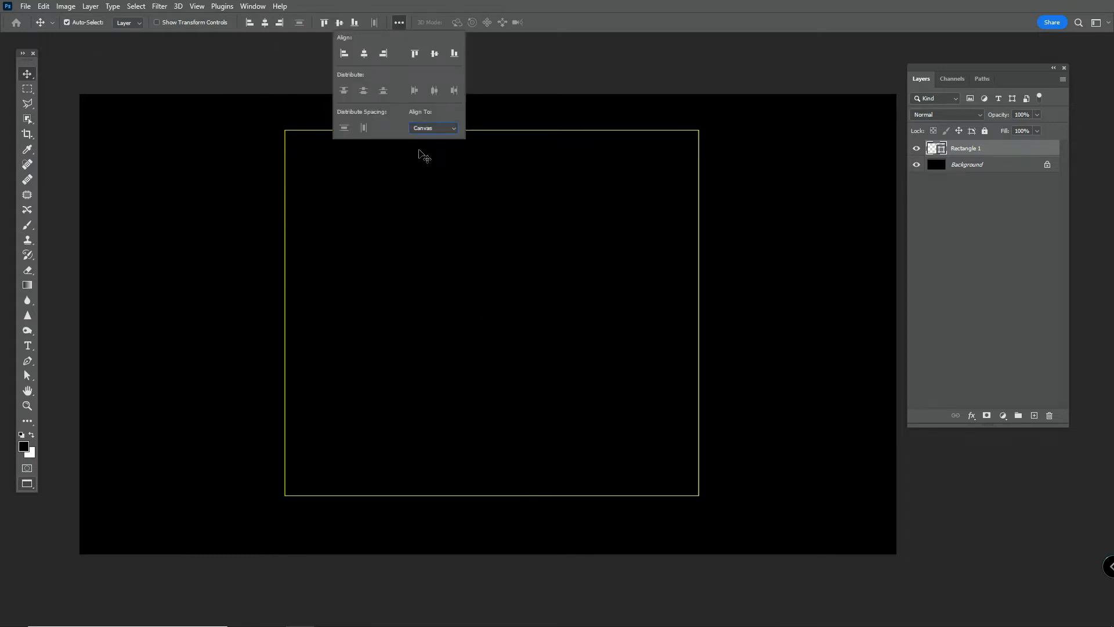
{"action": "left_click", "coordinate": [364, 54]}
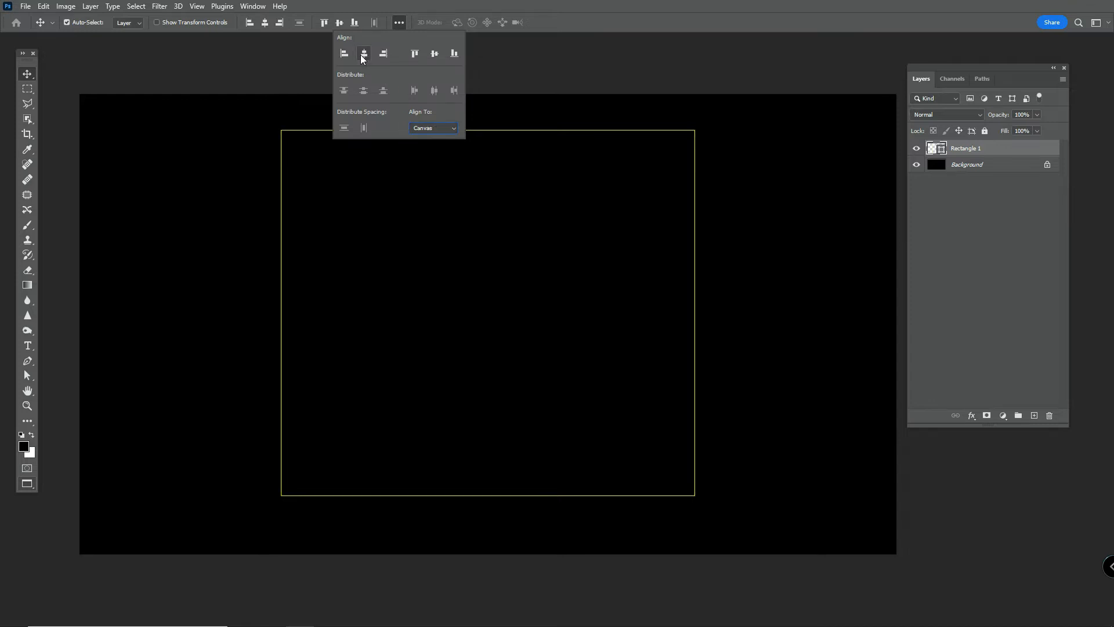
{"action": "left_click", "coordinate": [435, 54]}
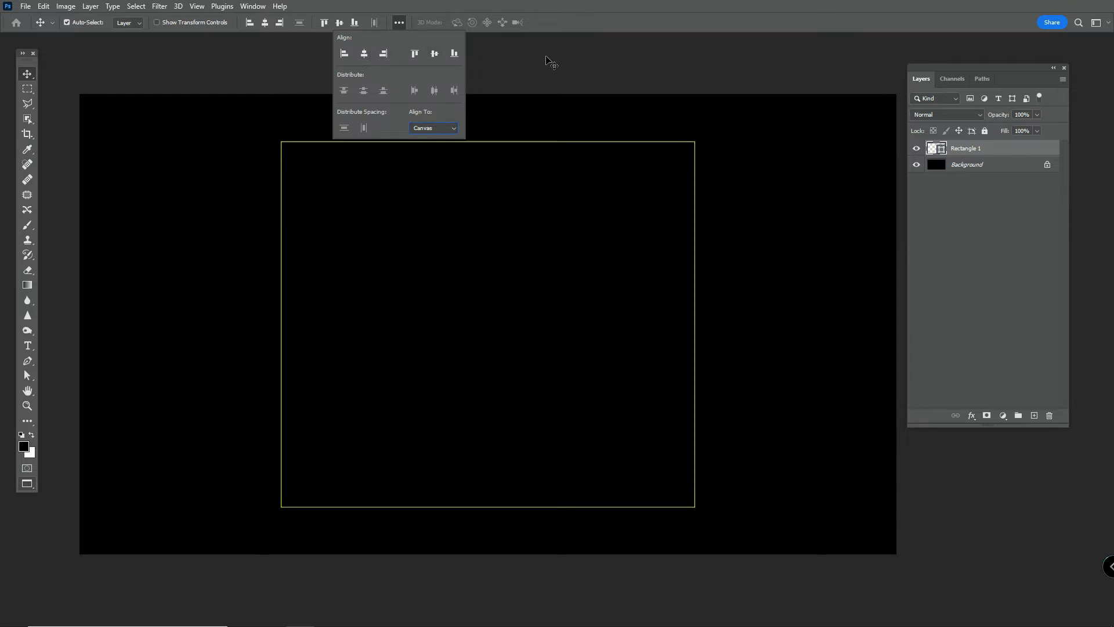
{"action": "left_click", "coordinate": [31, 67]}
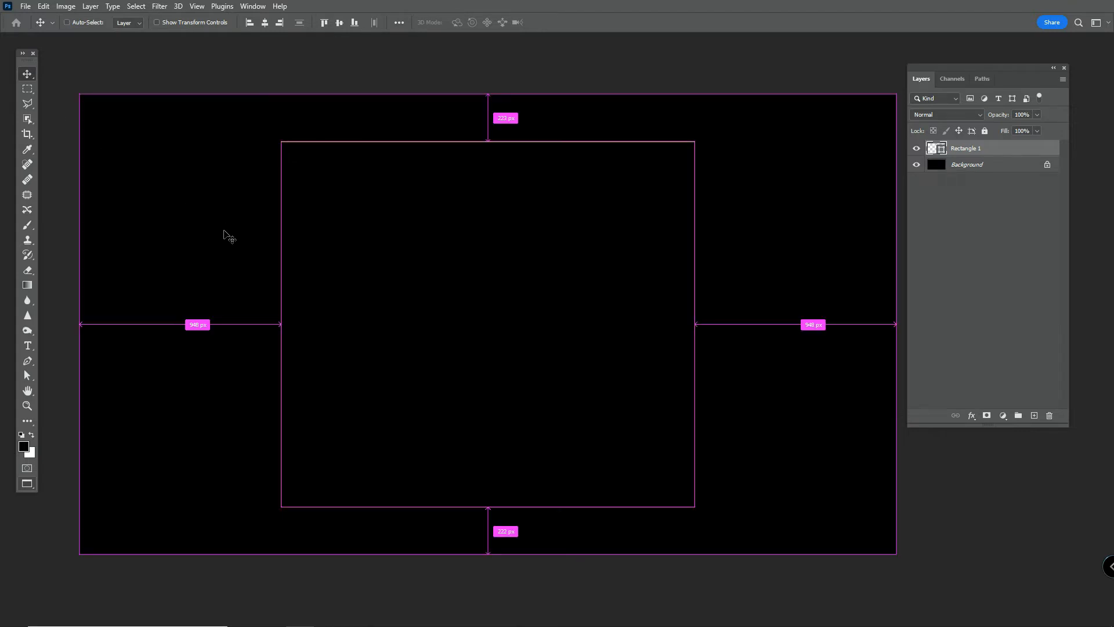
Step: Create a transformed duplicate of the rectangle scaled to 90% in width and height about its centre
{"action": "key", "text": "ctrl+t"}
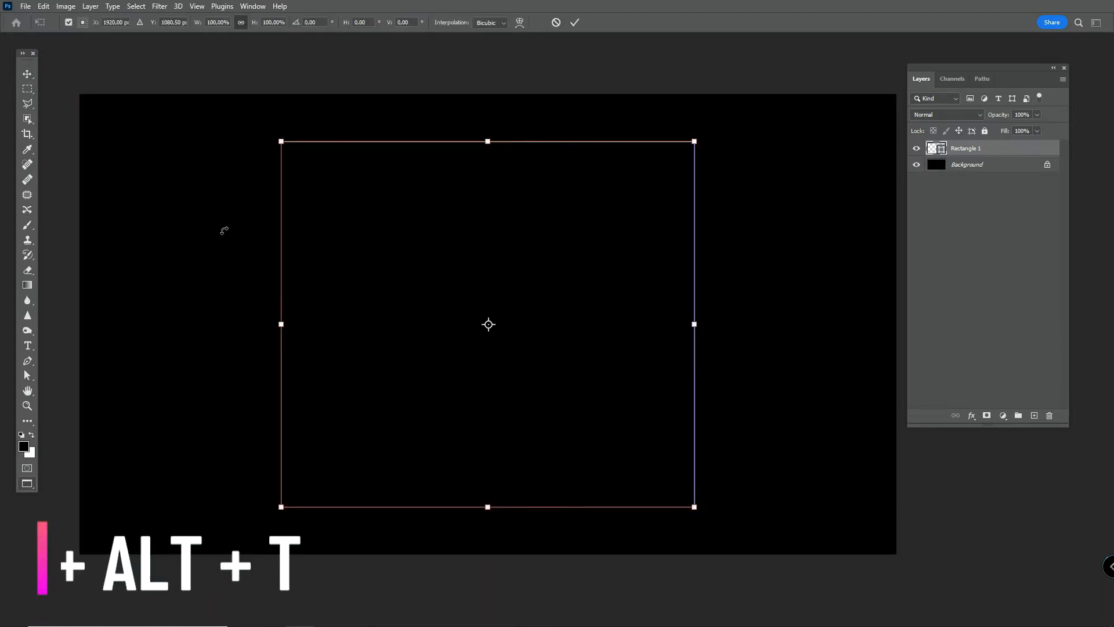
{"action": "left_click", "coordinate": [214, 23]}
{"action": "type", "text": "90"}
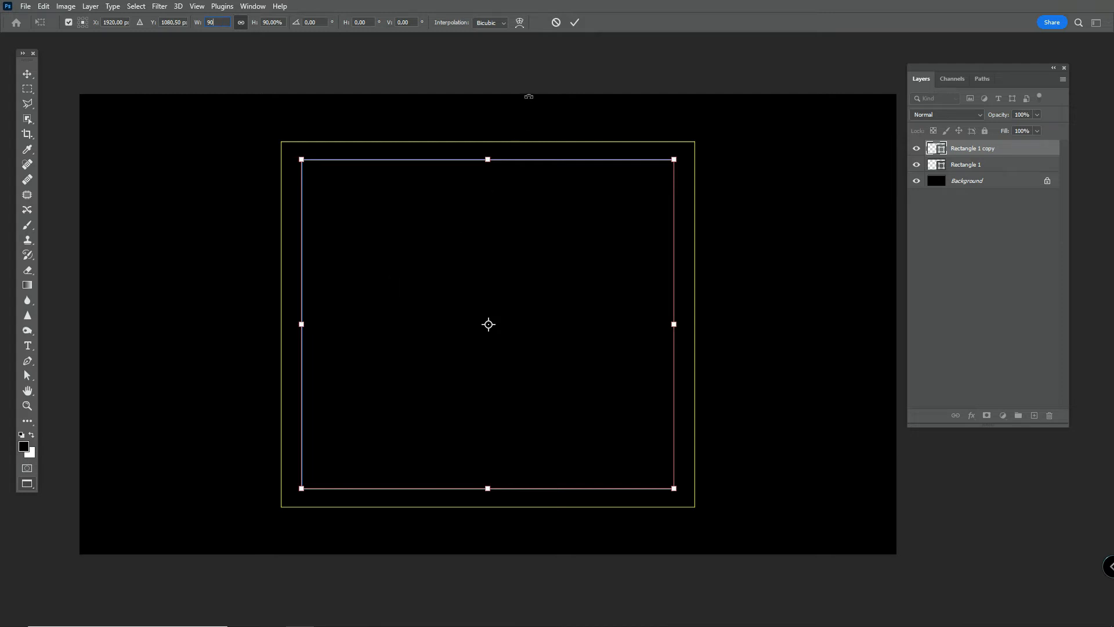
{"action": "left_click", "coordinate": [574, 22]}
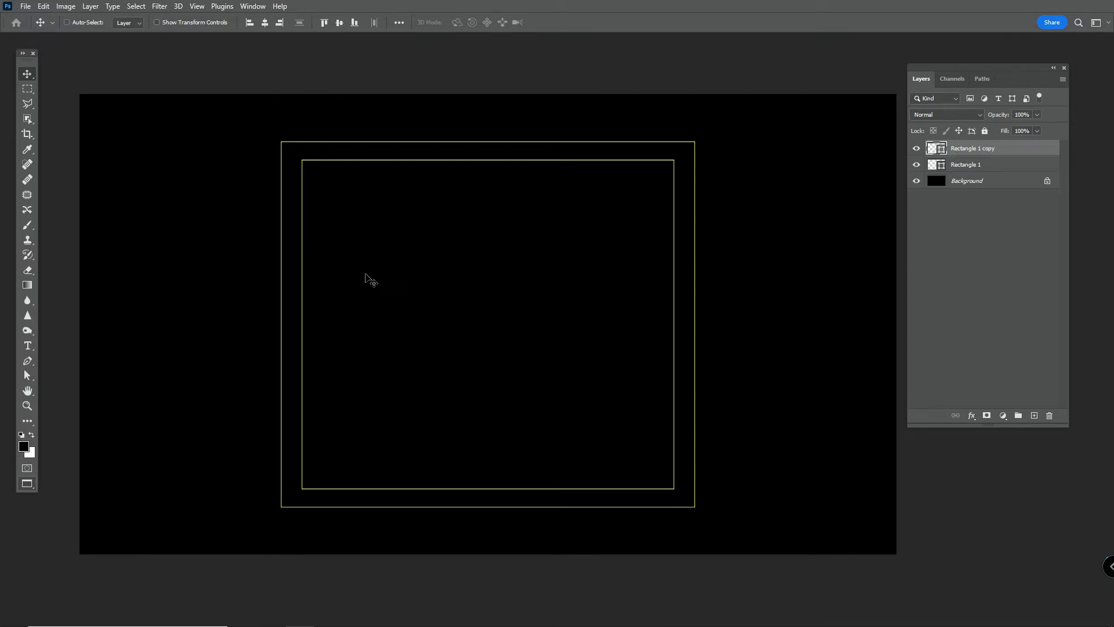
Step: Repeat the scaled duplication until there are 42 nested copies of the rectangle shrinking towards the centre
{"action": "key", "text": "ctrl+shift+alt+t"}
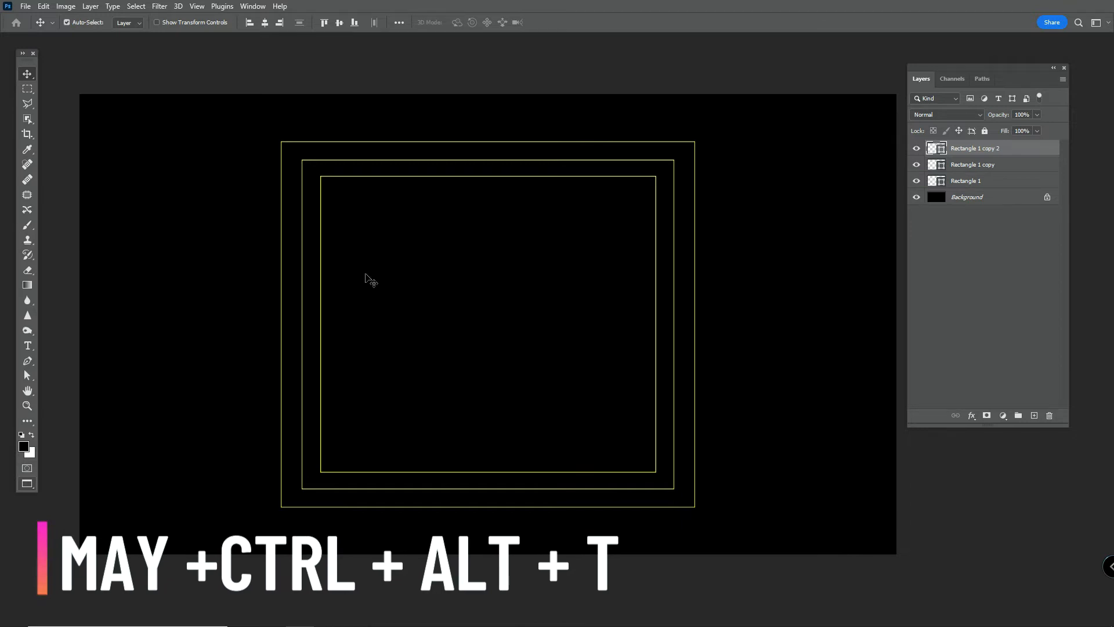
{"action": "key", "text": "ctrl+shift+alt+t"}
{"action": "key", "text": "ctrl+shift+alt+t"}
{"action": "key", "text": "ctrl+shift+alt+t"}
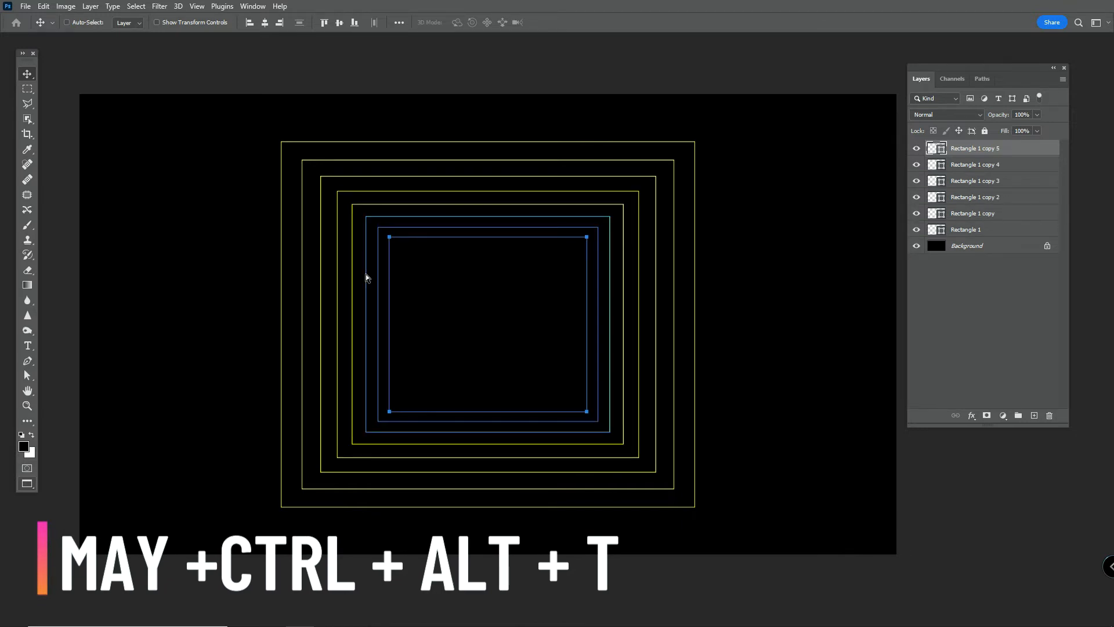
{"action": "key", "text": "ctrl+shift+alt+t"}
{"action": "key", "text": "ctrl+shift+alt+t"}
{"action": "key", "text": "ctrl+shift+alt+t"}
{"action": "key", "text": "ctrl+shift+alt+t"}
{"action": "key", "text": "ctrl+shift+alt+t"}
{"action": "key", "text": "ctrl+shift+alt+t"}
{"action": "key", "text": "ctrl+shift+alt+t"}
{"action": "key", "text": "ctrl+shift+alt+t"}
{"action": "key", "text": "ctrl+shift+alt+t"}
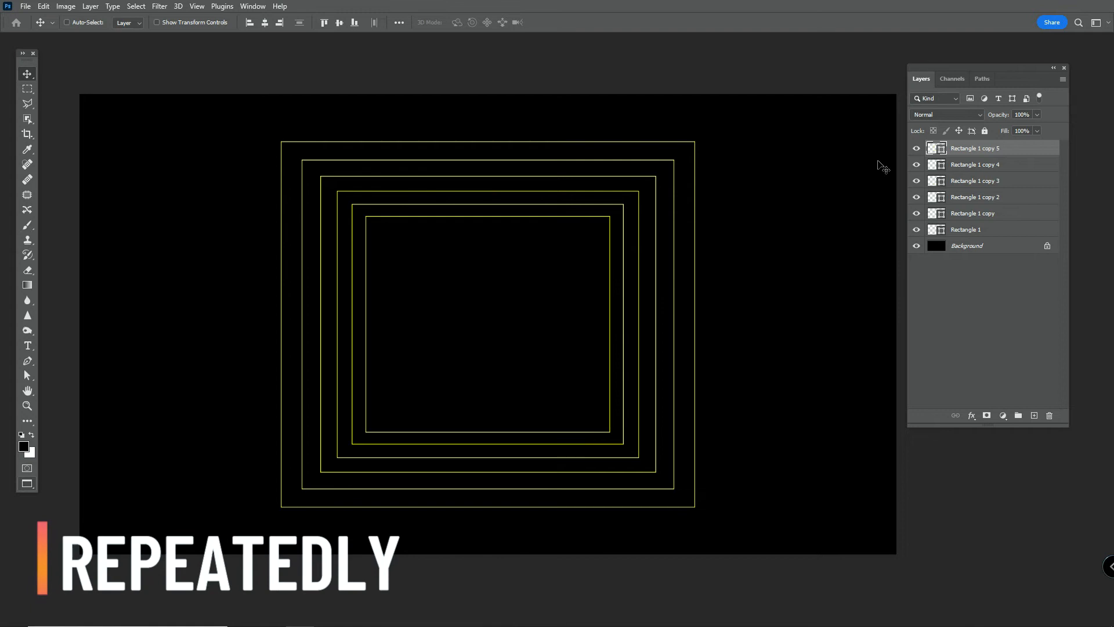
{"action": "key", "text": "ctrl+shift+alt+t"}
{"action": "key", "text": "ctrl+shift+alt+t"}
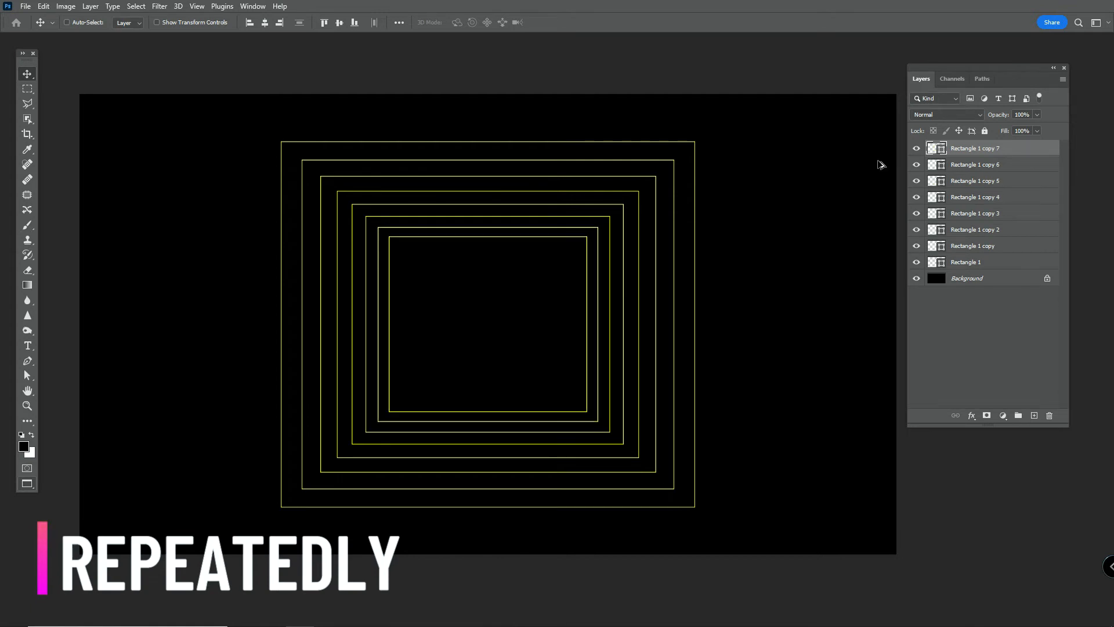
{"action": "key", "text": "ctrl+shift+alt+t"}
{"action": "key", "text": "ctrl+shift+alt+t"}
{"action": "key", "text": "ctrl+shift+alt+t"}
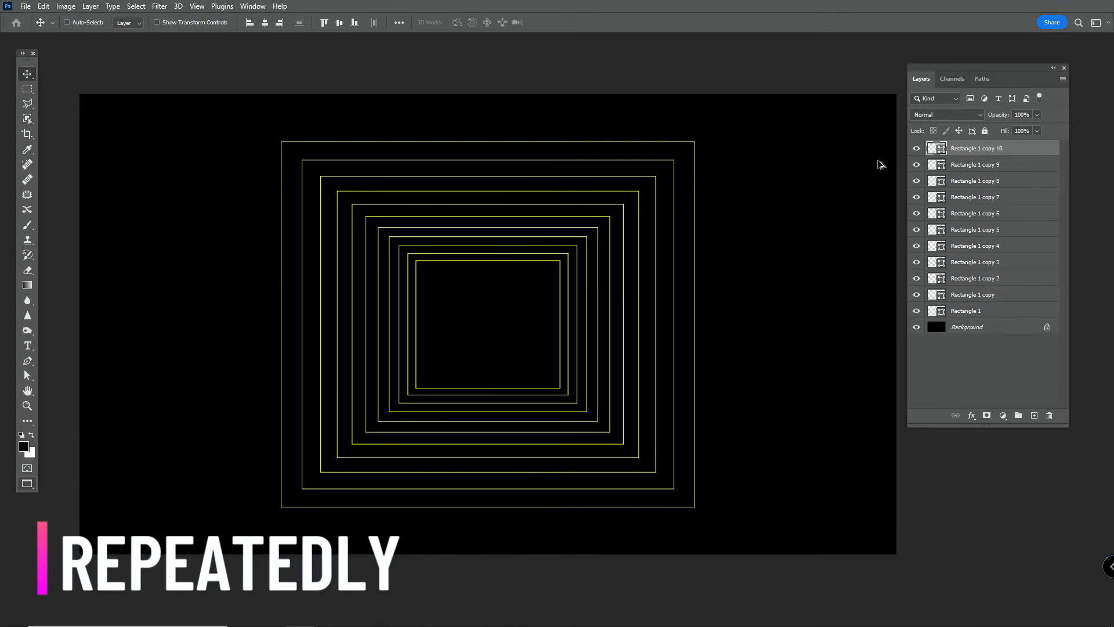
{"action": "key", "text": "ctrl+shift+alt+t"}
{"action": "key", "text": "ctrl+shift+alt+t"}
{"action": "key", "text": "ctrl+shift+alt+t"}
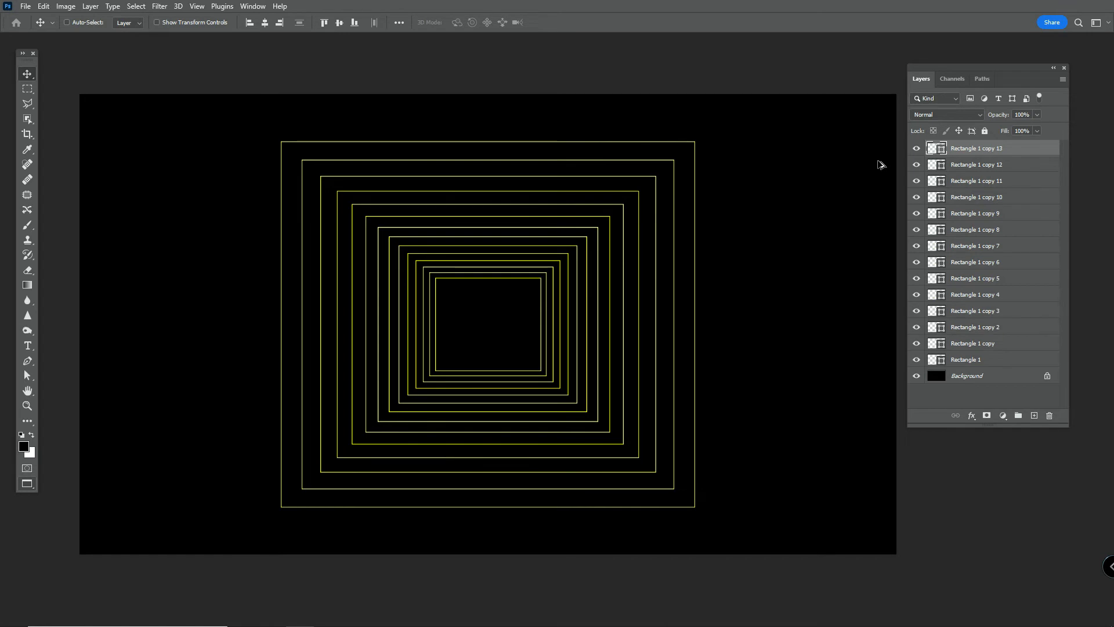
{"action": "key", "text": "ctrl+shift+alt+t"}
{"action": "key", "text": "ctrl+shift+alt+t"}
{"action": "key", "text": "ctrl+shift+alt+t"}
{"action": "key", "text": "ctrl+shift+alt+t"}
{"action": "key", "text": "ctrl+shift+alt+t"}
{"action": "key", "text": "ctrl+shift+alt+t"}
{"action": "key", "text": "ctrl+shift+alt+t"}
{"action": "key", "text": "ctrl+shift+alt+t"}
{"action": "key", "text": "ctrl+shift+alt+t"}
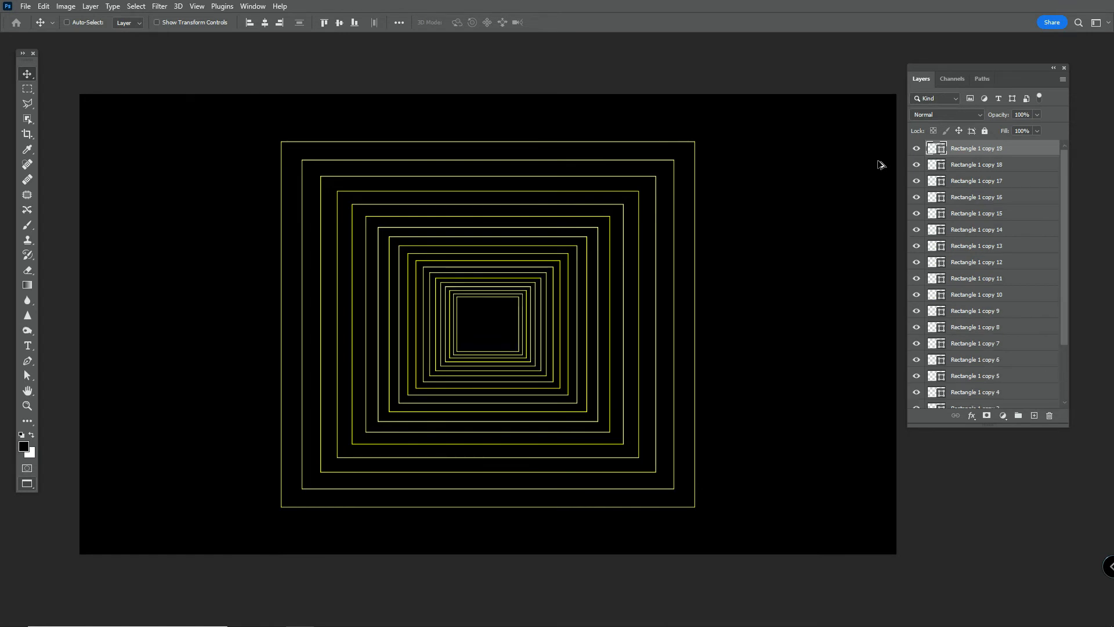
{"action": "key", "text": "ctrl+shift+alt+t"}
{"action": "key", "text": "ctrl+shift+alt+t"}
{"action": "key", "text": "ctrl+shift+alt+t"}
{"action": "key", "text": "ctrl+shift+alt+t"}
{"action": "key", "text": "ctrl+shift+alt+t"}
{"action": "key", "text": "ctrl+shift+alt+t"}
{"action": "key", "text": "ctrl+shift+alt+t"}
{"action": "key", "text": "ctrl+shift+alt+t"}
{"action": "key", "text": "ctrl+shift+alt+t"}
{"action": "key", "text": "ctrl+shift+alt+t"}
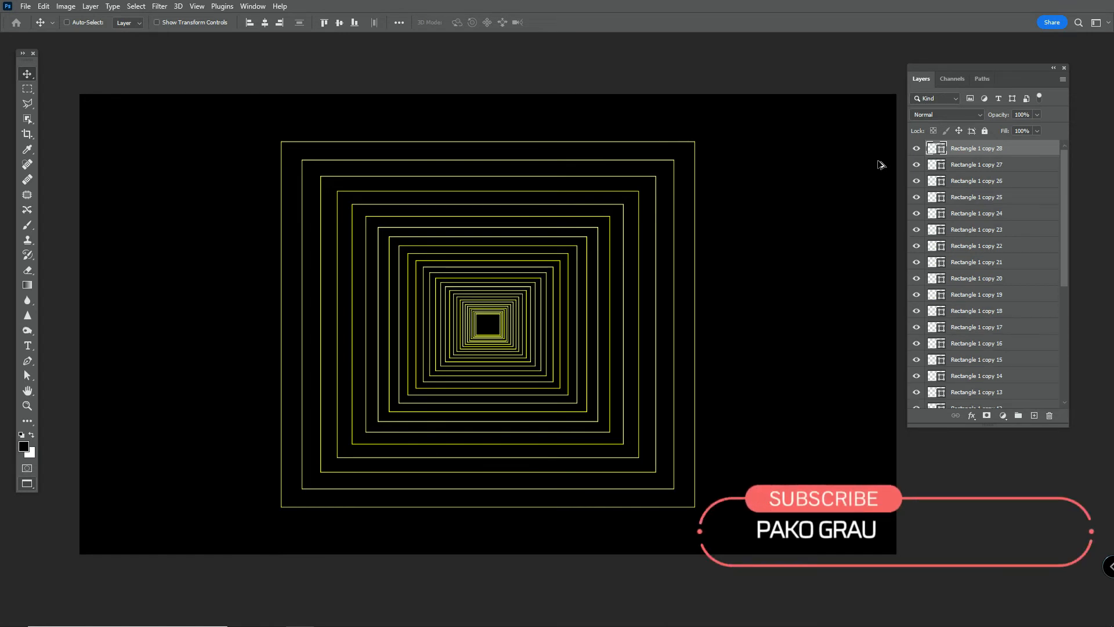
{"action": "key", "text": "ctrl+shift+alt+t"}
{"action": "key", "text": "ctrl+shift+alt+t"}
{"action": "key", "text": "ctrl+shift+alt+t"}
{"action": "key", "text": "ctrl+shift+alt+t"}
{"action": "key", "text": "ctrl+shift+alt+t"}
{"action": "key", "text": "ctrl+shift+alt+t"}
{"action": "key", "text": "ctrl+shift+alt+t"}
{"action": "key", "text": "ctrl+shift+alt+t"}
{"action": "key", "text": "ctrl+shift+alt+t"}
{"action": "key", "text": "ctrl+shift+alt+t"}
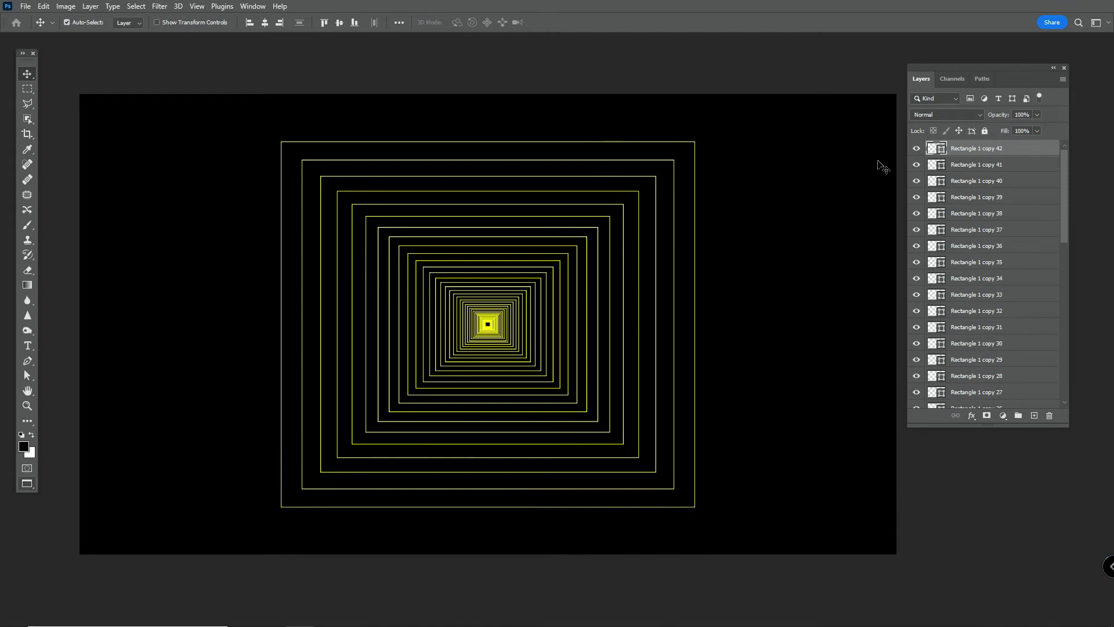
Step: Group all the rectangle layers from the newest copy down to Rectangle 1, and hide the group
{"action": "left_click_drag", "start_coordinate": [1064, 214], "coordinate": [1083, 400]}
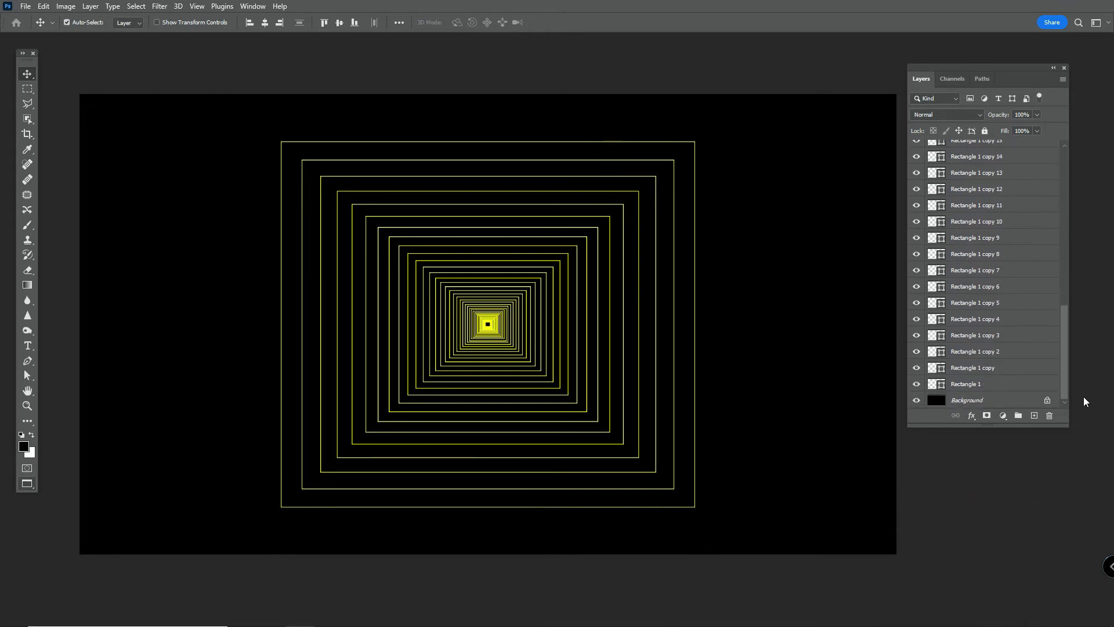
{"action": "left_click", "coordinate": [1004, 384], "text": "shift"}
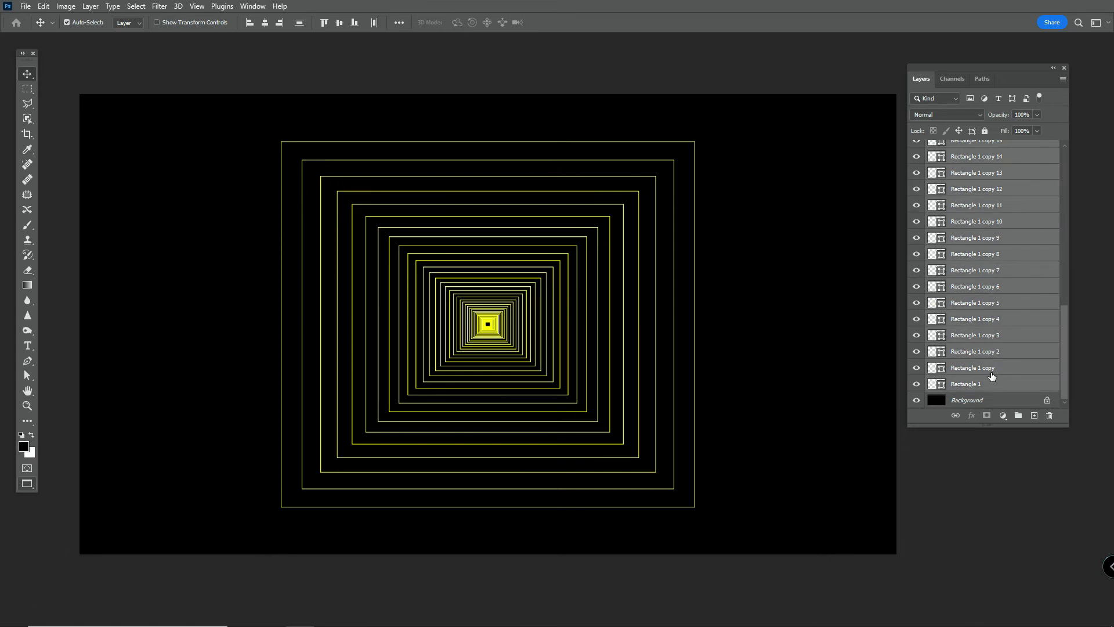
{"action": "key", "text": "ctrl+g"}
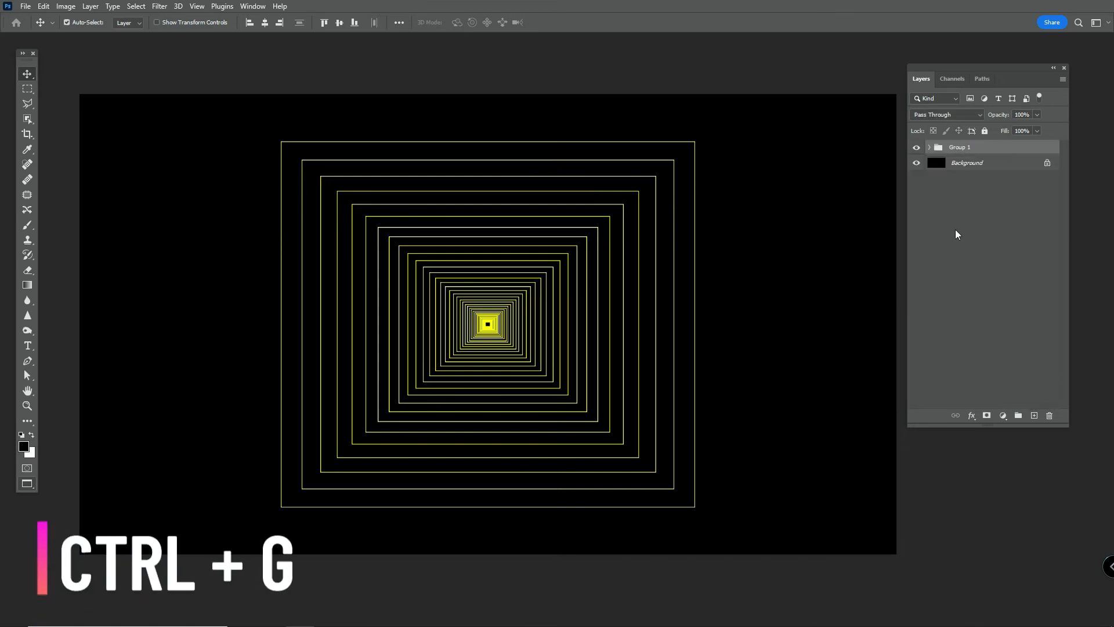
{"action": "left_click", "coordinate": [916, 148]}
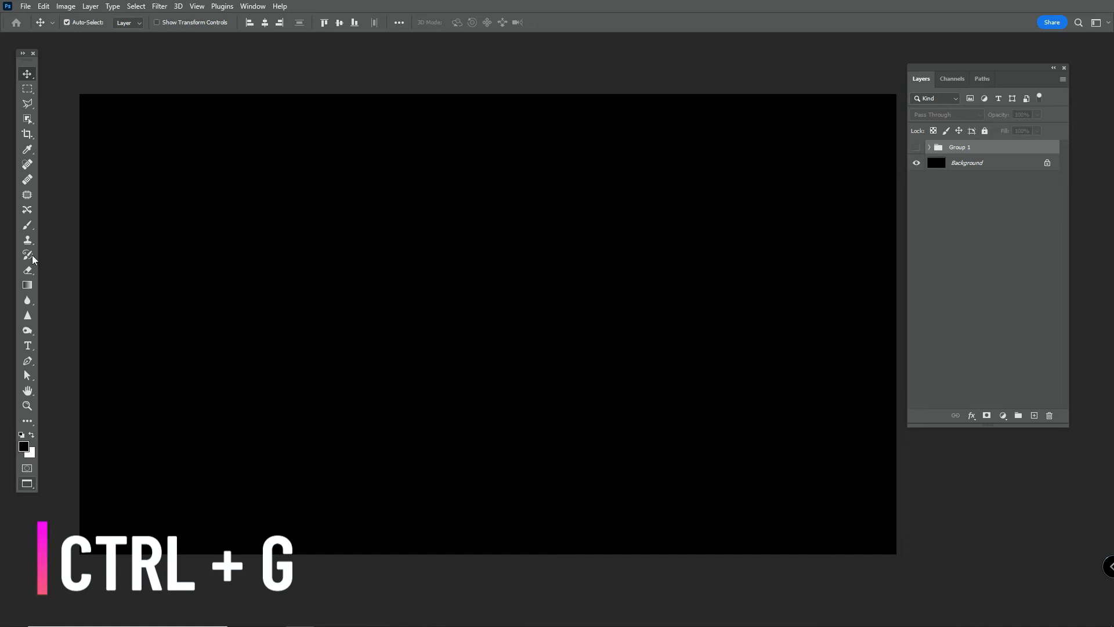
Step: Draw a second rectangle about 1740 × 1661 px on the canvas with no fill and a 3 px yellow stroke
{"action": "key", "text": "u"}
{"action": "right_click", "coordinate": [23, 423]}
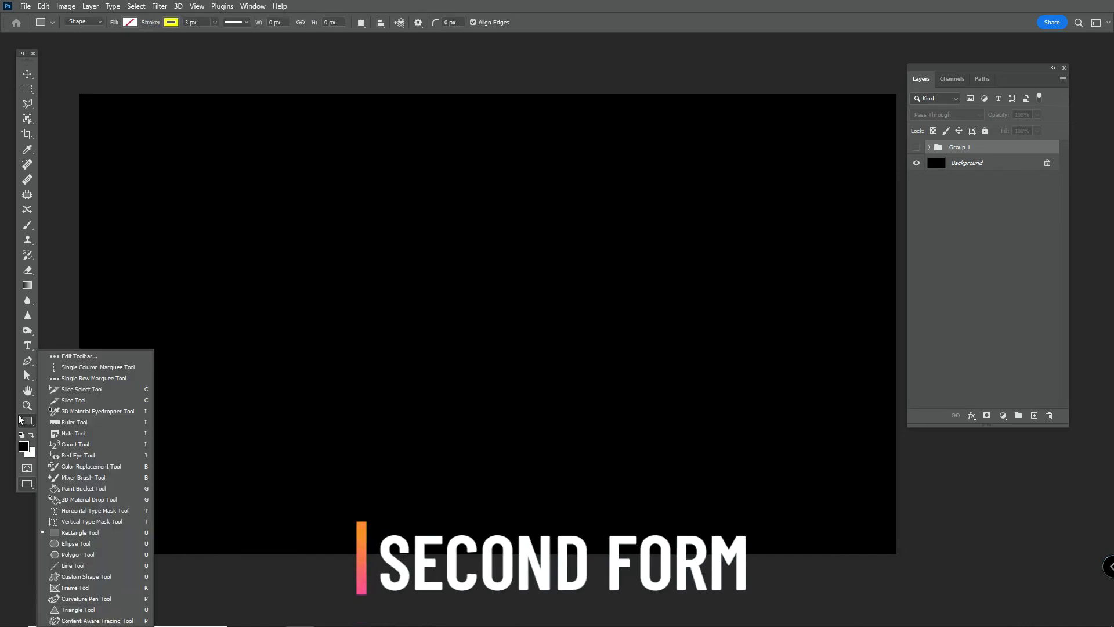
{"action": "left_click", "coordinate": [19, 419]}
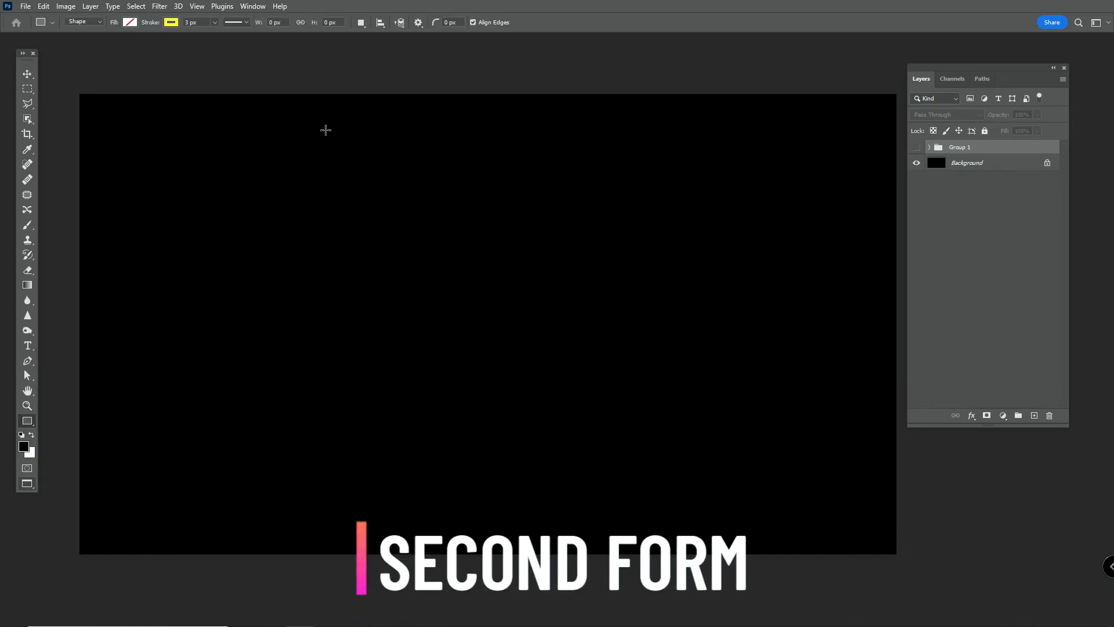
{"action": "left_click_drag", "start_coordinate": [326, 130], "coordinate": [696, 483]}
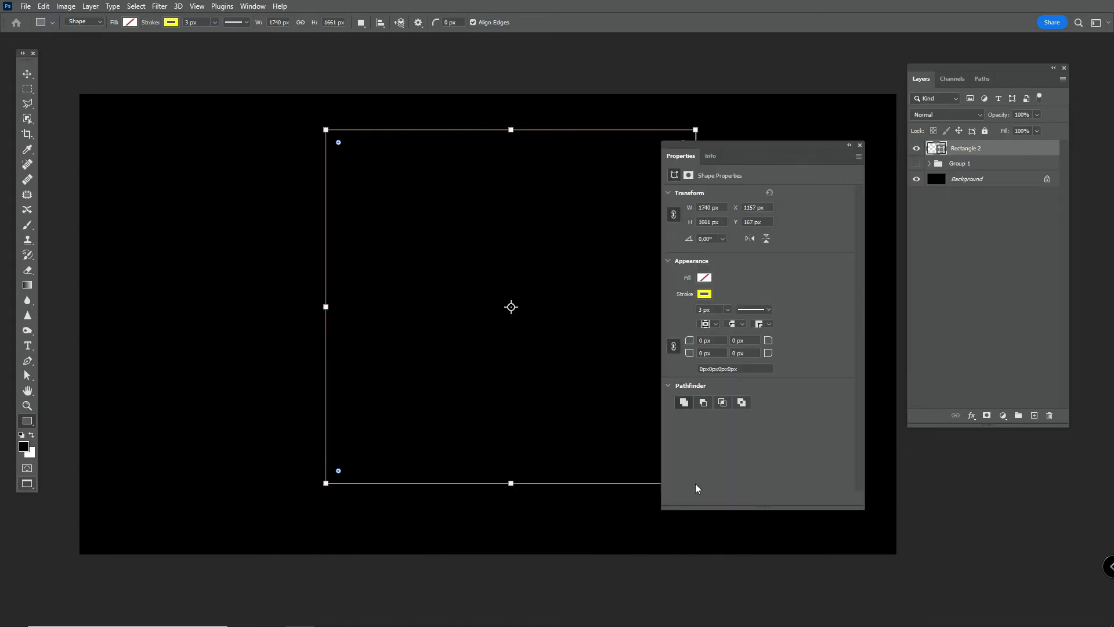
{"action": "left_click", "coordinate": [859, 145]}
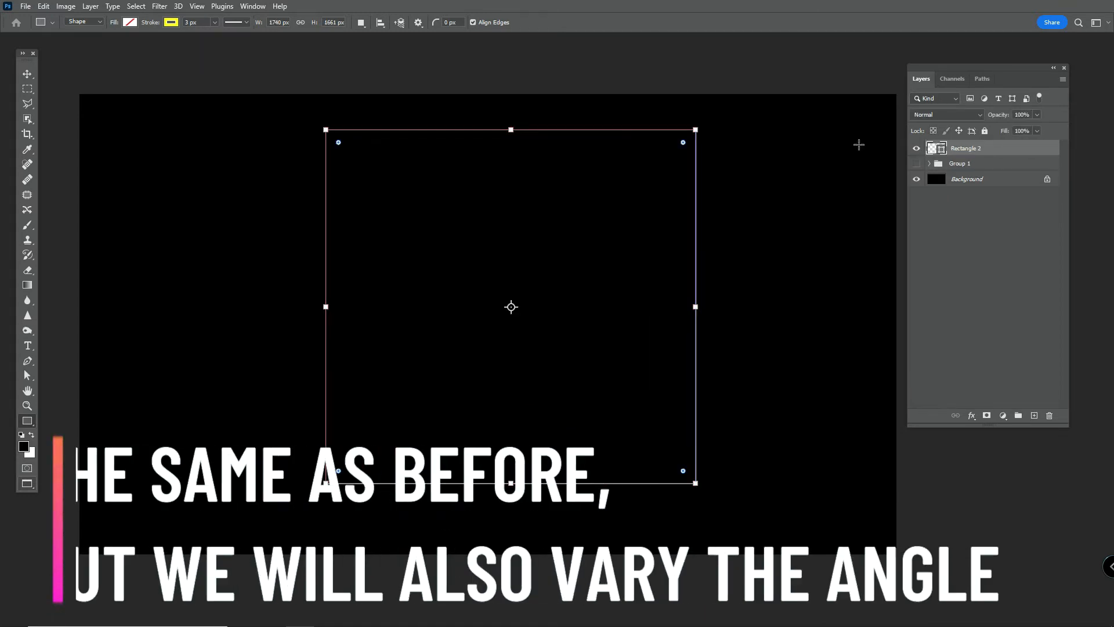
Step: Align the second rectangle to the horizontal and vertical centre of the canvas
{"action": "left_click", "coordinate": [28, 74]}
{"action": "left_click", "coordinate": [398, 22]}
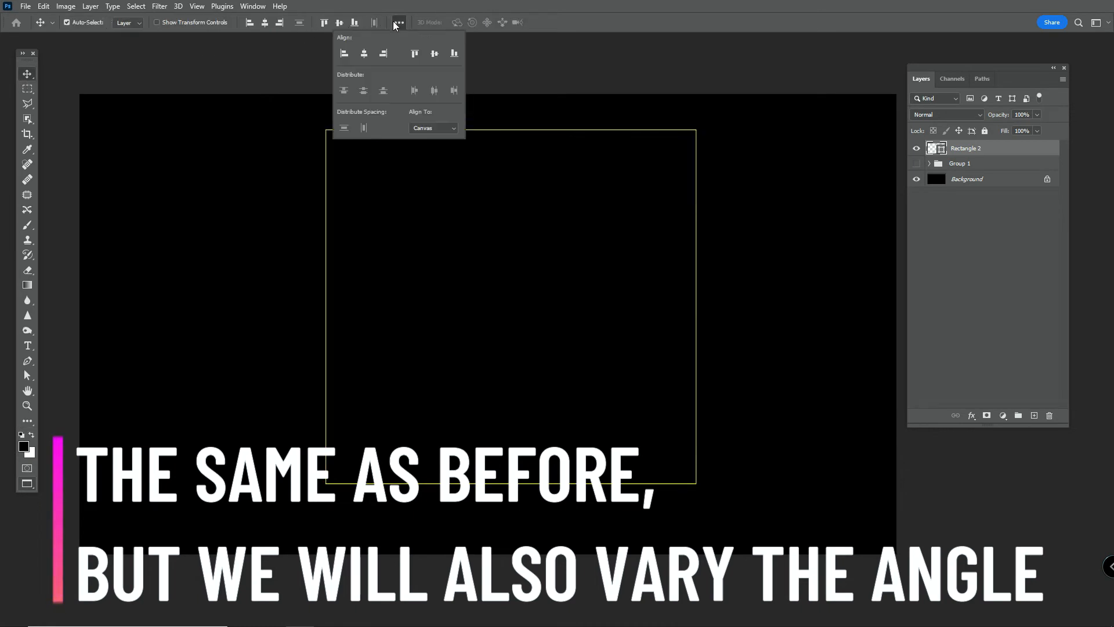
{"action": "left_click", "coordinate": [364, 54]}
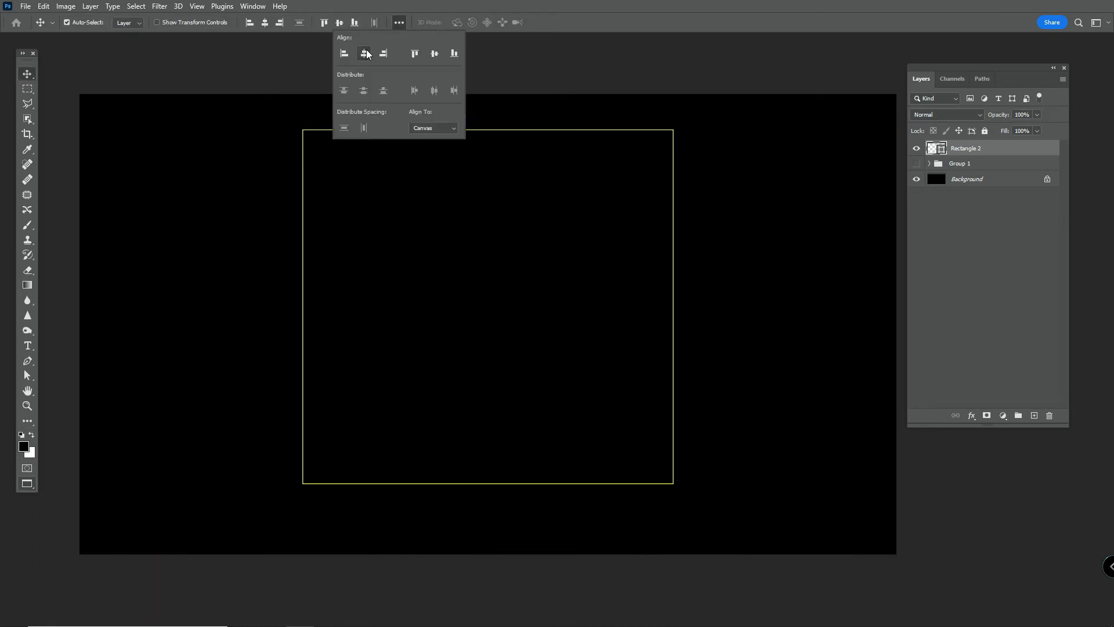
{"action": "left_click", "coordinate": [433, 55]}
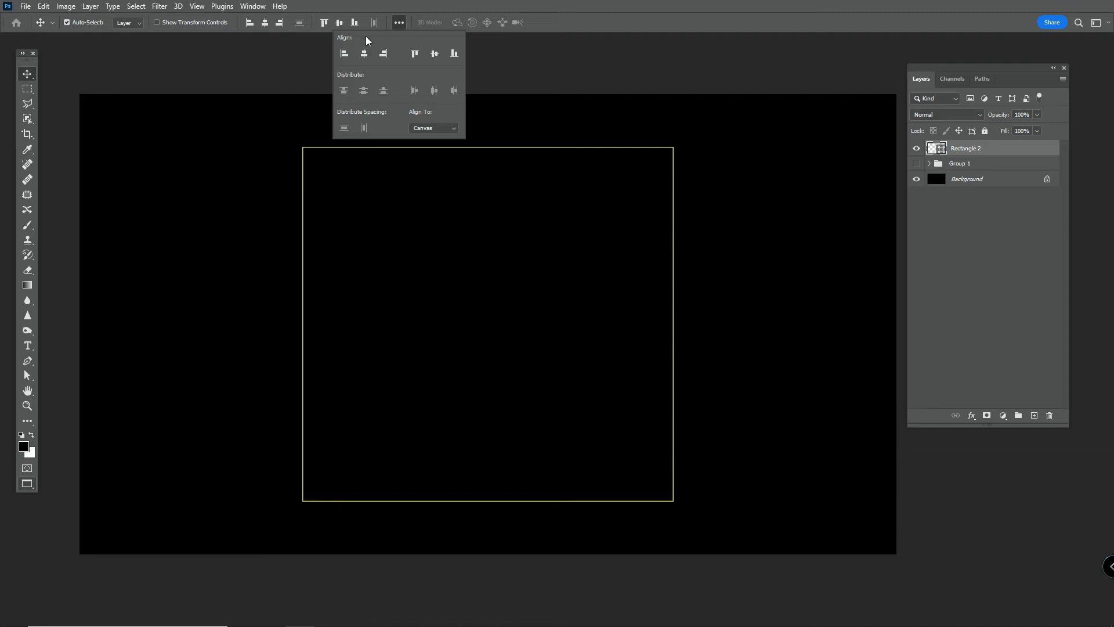
{"action": "left_click", "coordinate": [587, 27]}
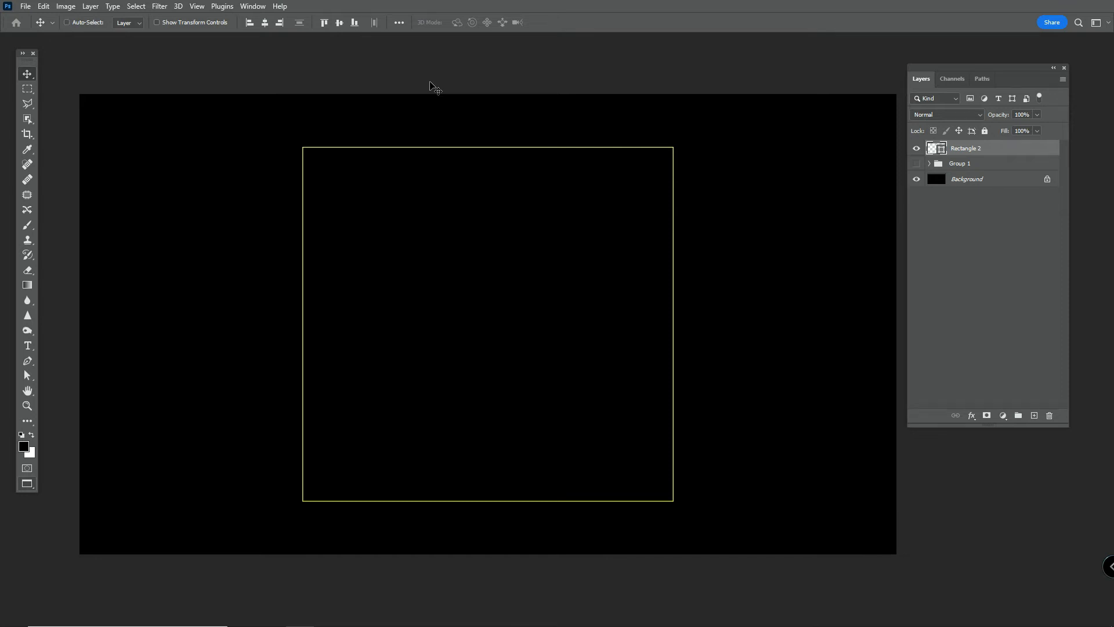
Step: Create a transformed duplicate of the second rectangle scaled to 90% in width and height and rotated 10° about its centre
{"action": "key", "text": "ctrl+t"}
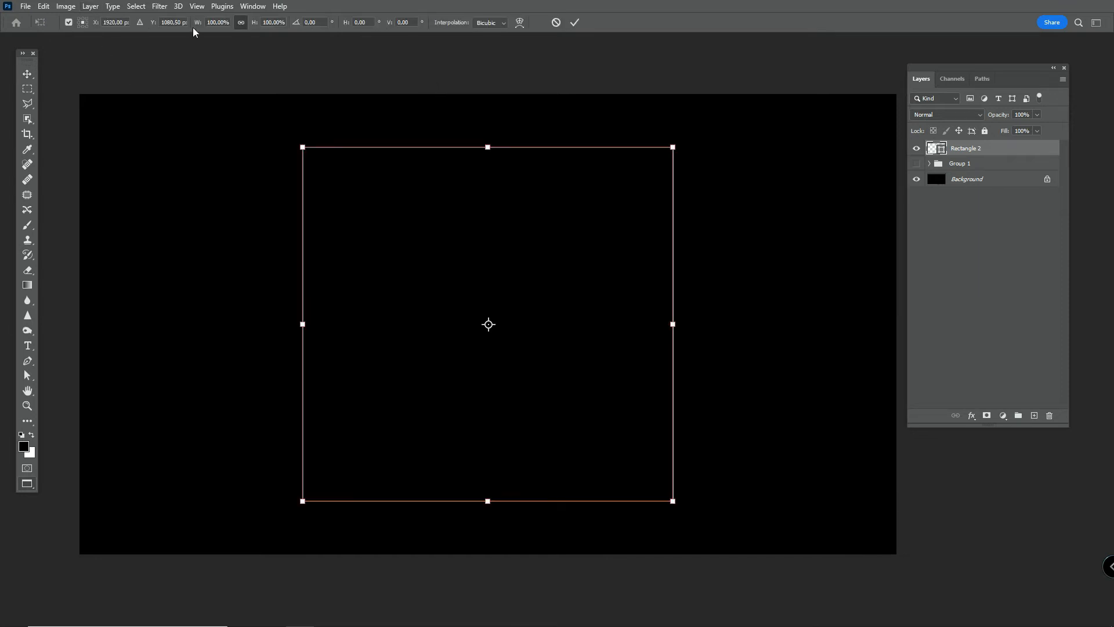
{"action": "key", "text": "ctrl+alt+t"}
{"action": "type", "text": "90"}
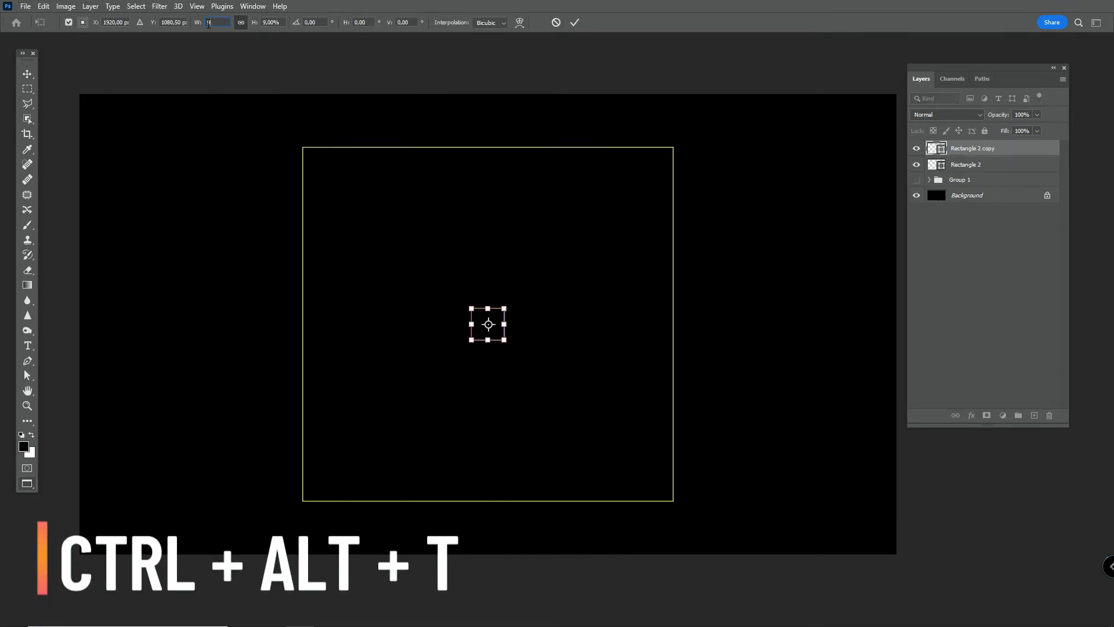
{"action": "left_click", "coordinate": [410, 22]}
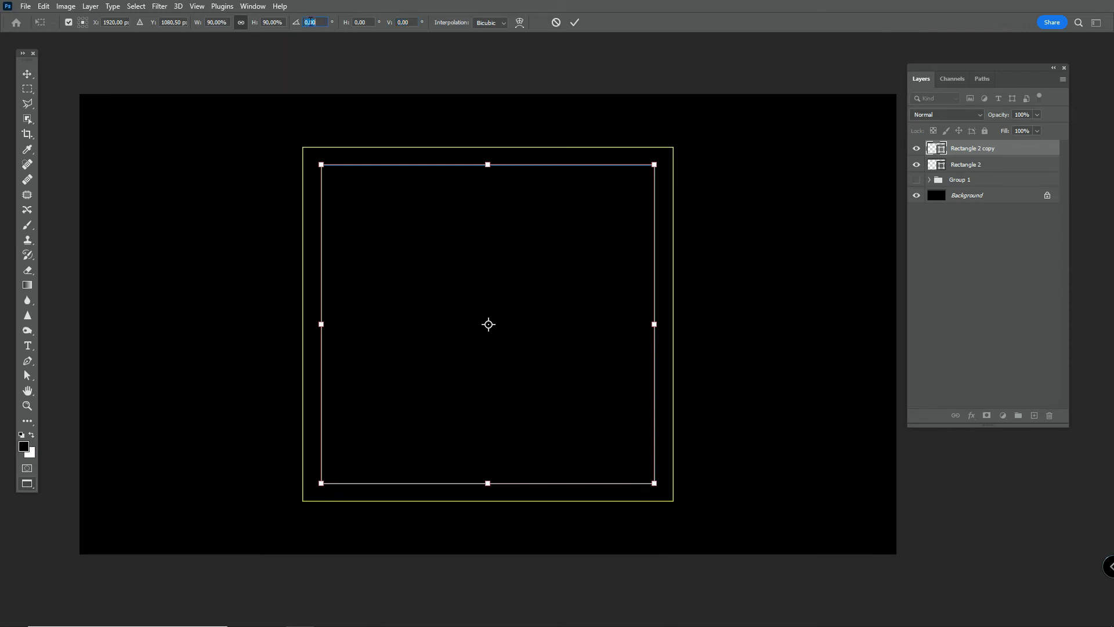
{"action": "type", "text": "10"}
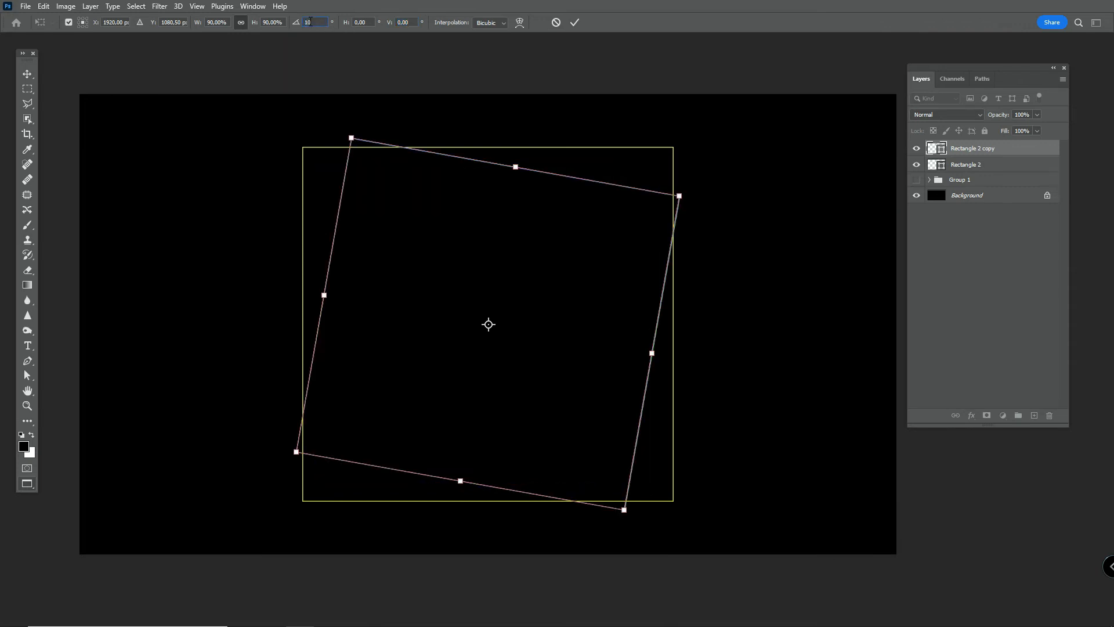
{"action": "left_click", "coordinate": [575, 23]}
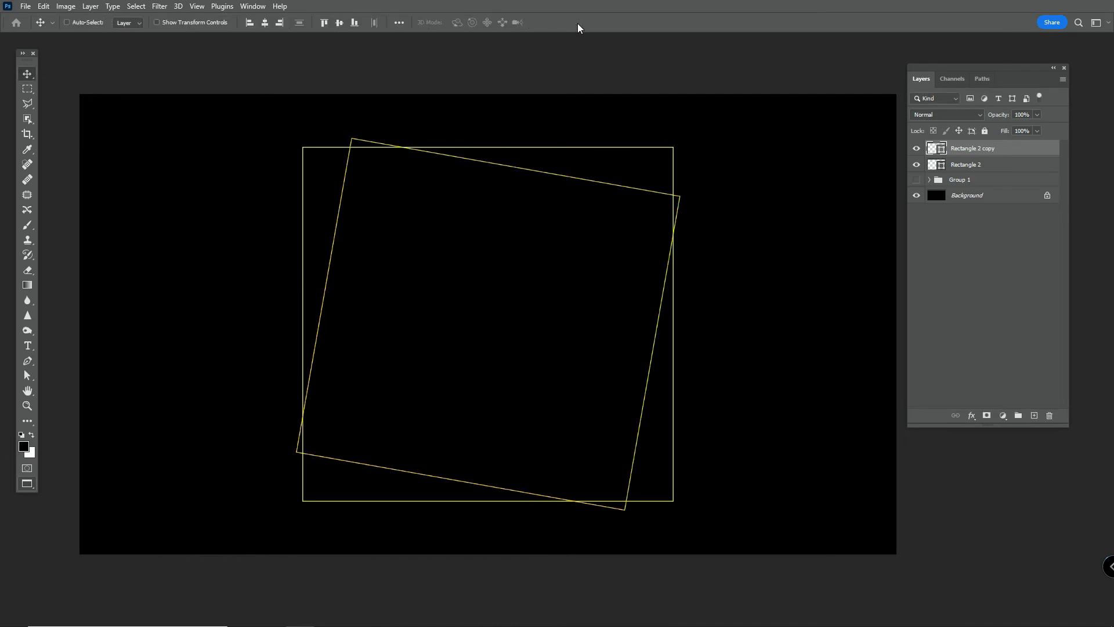
Step: Repeat the scaled and rotated duplication until there are 44 copies of Rectangle 2 spiralling into the centre
{"action": "key", "text": "ctrl+shift+alt+t"}
{"action": "key", "text": "ctrl+shift+alt+t"}
{"action": "key", "text": "ctrl+shift+alt+t"}
{"action": "key", "text": "ctrl+shift+alt+t"}
{"action": "key", "text": "ctrl+shift+alt+t"}
{"action": "key", "text": "ctrl+shift+alt+t"}
{"action": "key", "text": "ctrl+shift+alt+t"}
{"action": "key", "text": "ctrl+shift+alt+t"}
{"action": "key", "text": "ctrl+shift+alt+t"}
{"action": "key", "text": "ctrl+shift+alt+t"}
{"action": "key", "text": "ctrl+shift+alt+t"}
{"action": "key", "text": "ctrl+shift+alt+t"}
{"action": "key", "text": "ctrl+shift+alt+t"}
{"action": "key", "text": "ctrl+shift+alt+t"}
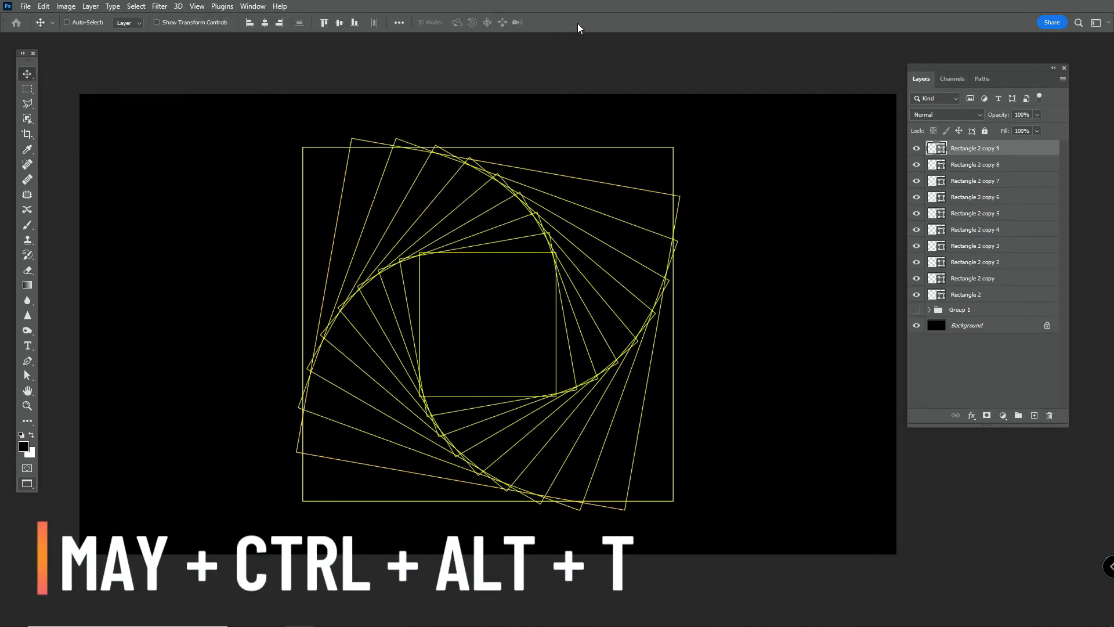
{"action": "key", "text": "ctrl+shift+alt+t"}
{"action": "key", "text": "ctrl+shift+alt+t"}
{"action": "key", "text": "ctrl+shift+alt+t"}
{"action": "key", "text": "ctrl+shift+alt+t"}
{"action": "key", "text": "ctrl+shift+alt+t"}
{"action": "key", "text": "ctrl+shift+alt+t"}
{"action": "key", "text": "ctrl+shift+alt+t"}
{"action": "key", "text": "ctrl+shift+alt+t"}
{"action": "key", "text": "ctrl+shift+alt+t"}
{"action": "key", "text": "ctrl+shift+alt+t"}
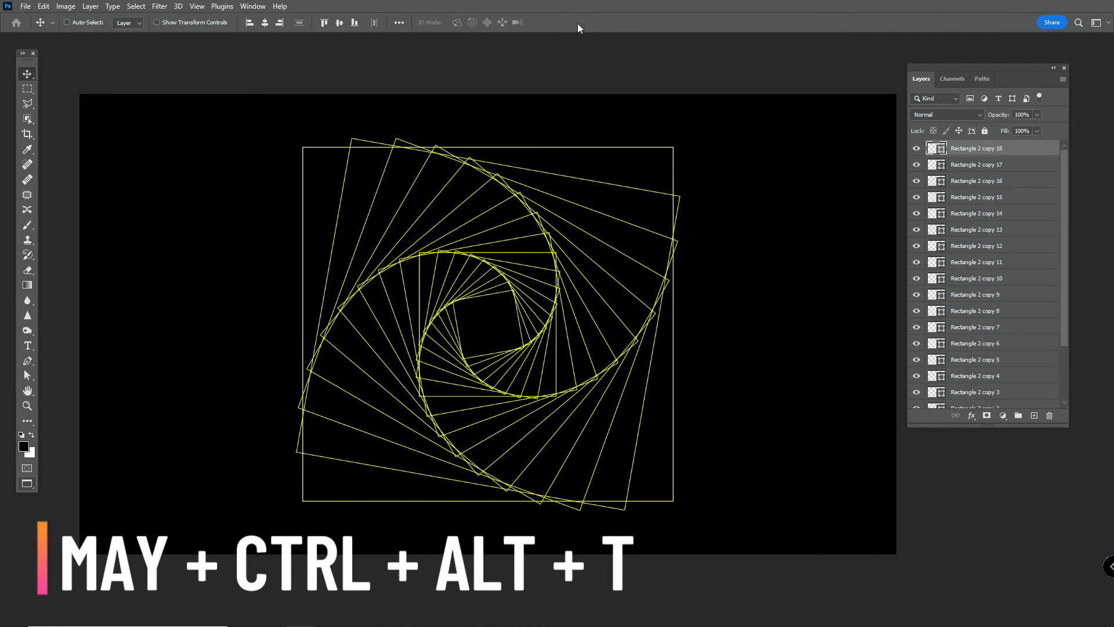
{"action": "key", "text": "ctrl+shift+alt+t"}
{"action": "key", "text": "ctrl+shift+alt+t"}
{"action": "key", "text": "ctrl+shift+alt+t"}
{"action": "key", "text": "ctrl+shift+alt+t"}
{"action": "key", "text": "ctrl+shift+alt+t"}
{"action": "key", "text": "ctrl+shift+alt+t"}
{"action": "key", "text": "ctrl+shift+alt+t"}
{"action": "key", "text": "ctrl+shift+alt+t"}
{"action": "key", "text": "ctrl+shift+alt+t"}
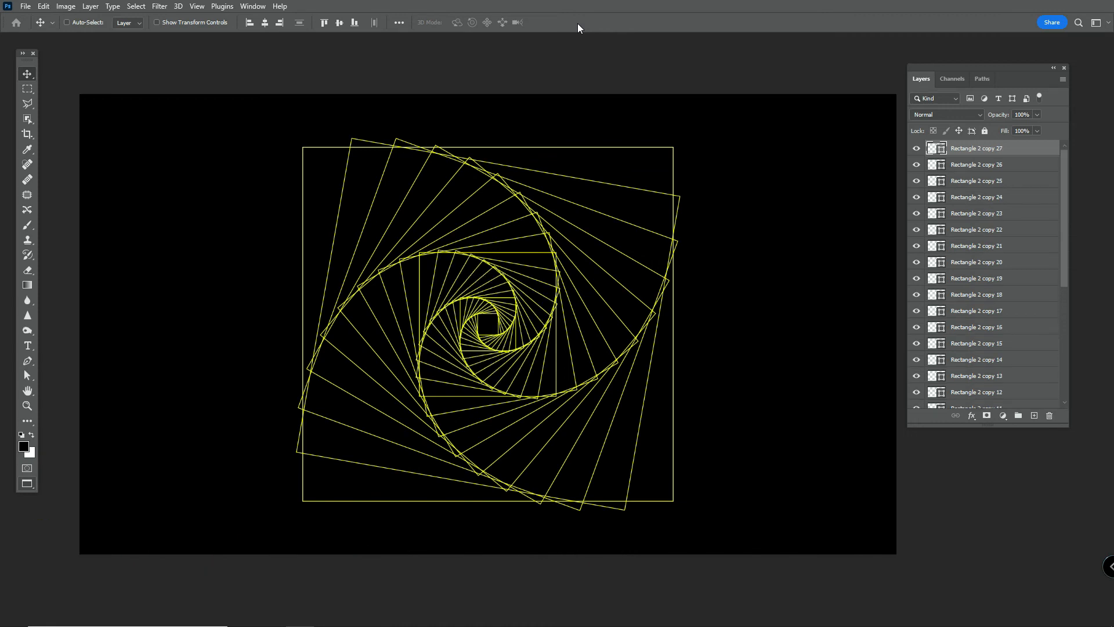
{"action": "key", "text": "ctrl+shift+alt+t"}
{"action": "key", "text": "ctrl+shift+alt+t"}
{"action": "key", "text": "ctrl+shift+alt+t"}
{"action": "key", "text": "ctrl+shift+alt+t"}
{"action": "key", "text": "ctrl+shift+alt+t"}
{"action": "key", "text": "ctrl+shift+alt+t"}
{"action": "key", "text": "ctrl+shift+alt+t"}
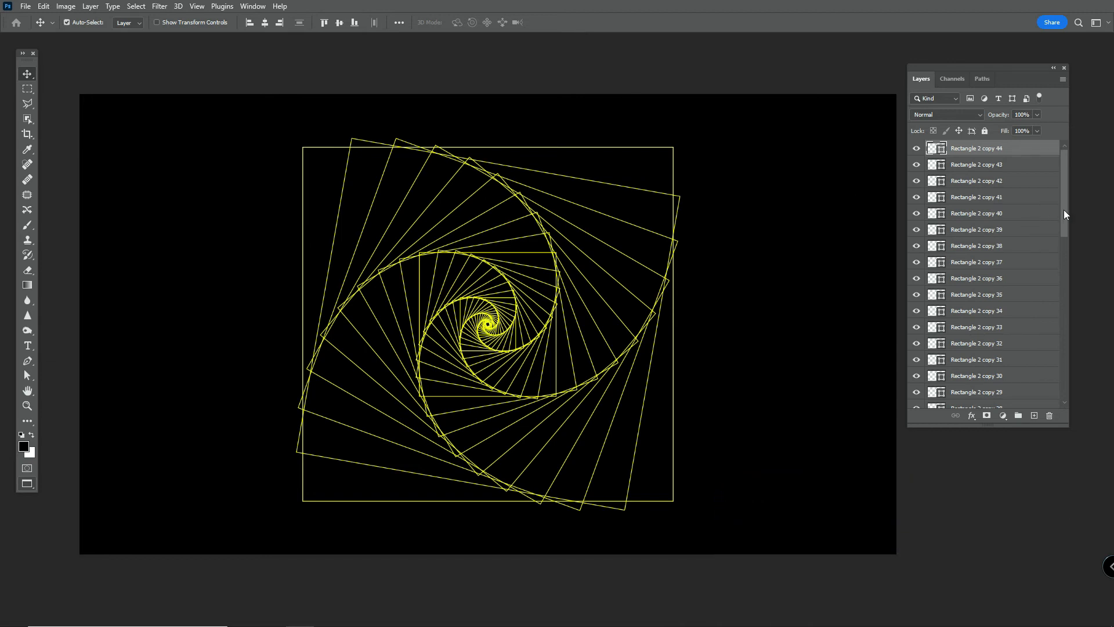
Step: Group all the rectangle layers from the newest copy down to Rectangle 2, and hide the group
{"action": "left_click_drag", "start_coordinate": [1065, 214], "coordinate": [1052, 401]}
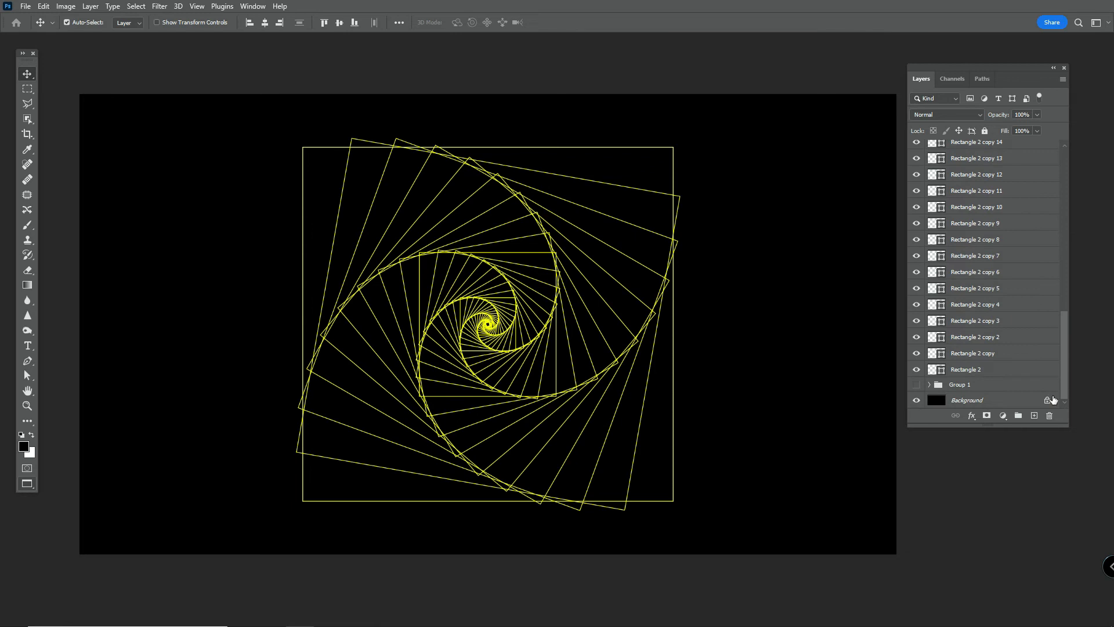
{"action": "left_click", "coordinate": [973, 371], "text": "shift"}
{"action": "key", "text": "ctrl+g"}
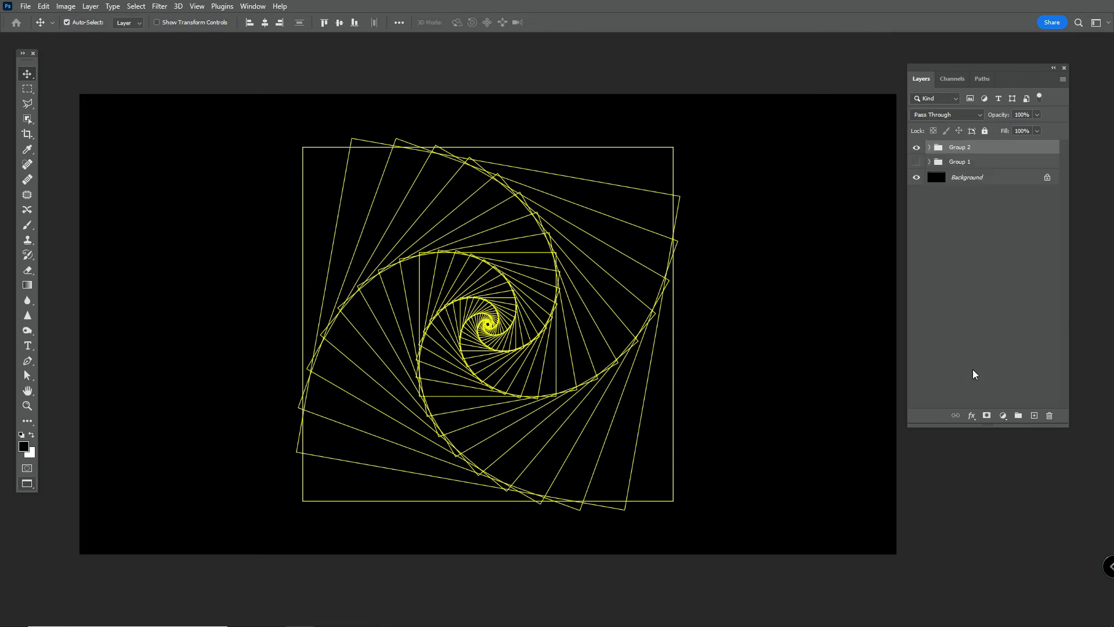
{"action": "left_click", "coordinate": [917, 148]}
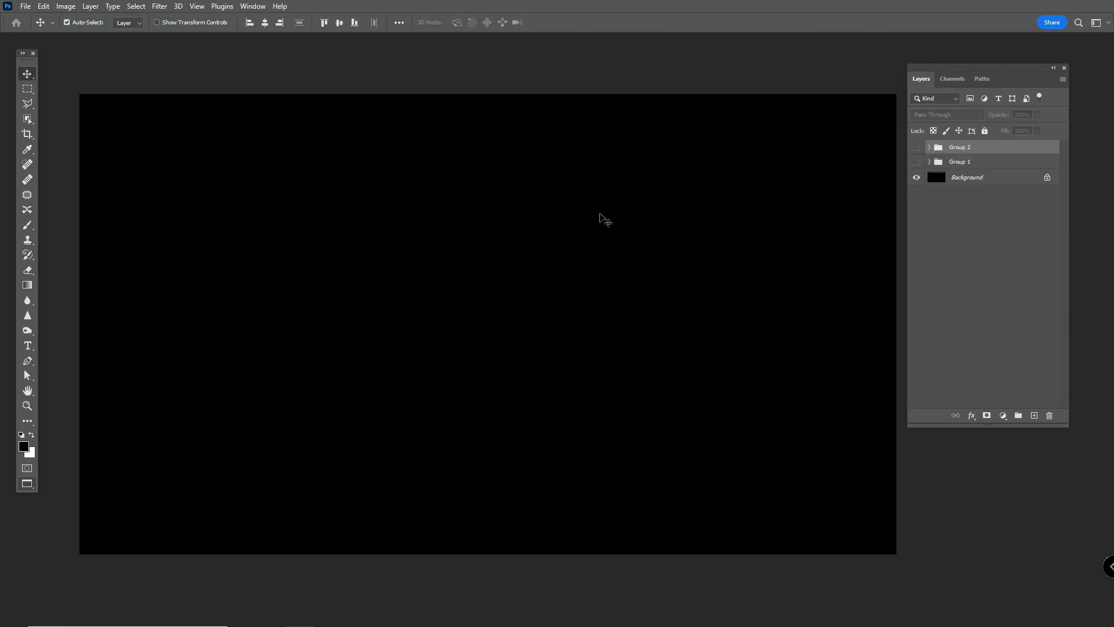
Step: Draw an 8-sided polygon about 1208 × 1258 px on the canvas with no fill and a 3 px yellow stroke
{"action": "key", "text": "u"}
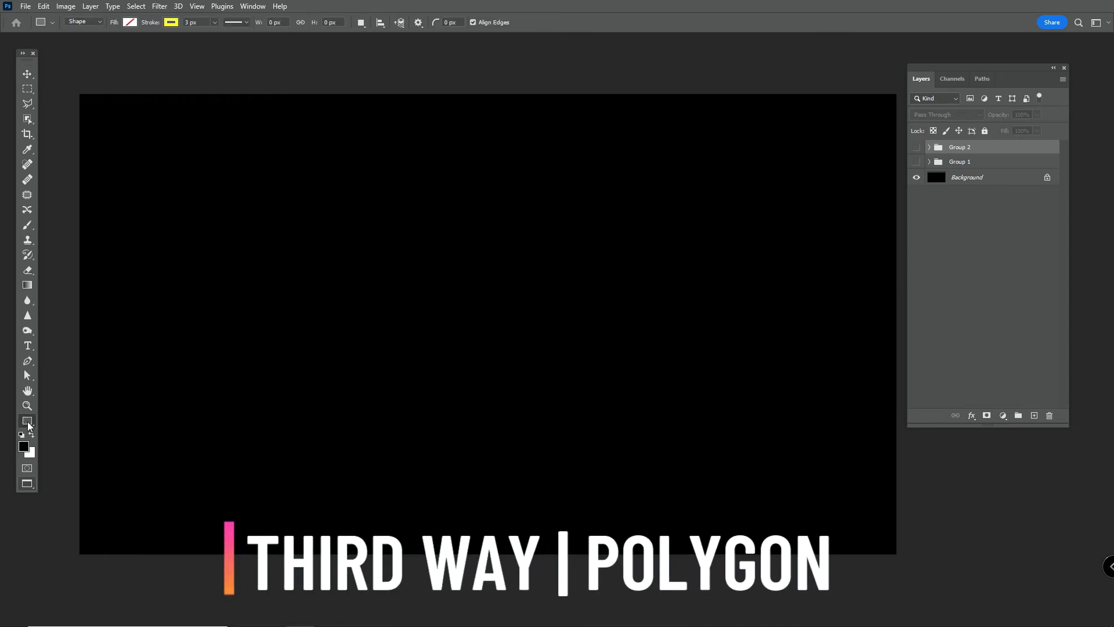
{"action": "left_click", "coordinate": [28, 422]}
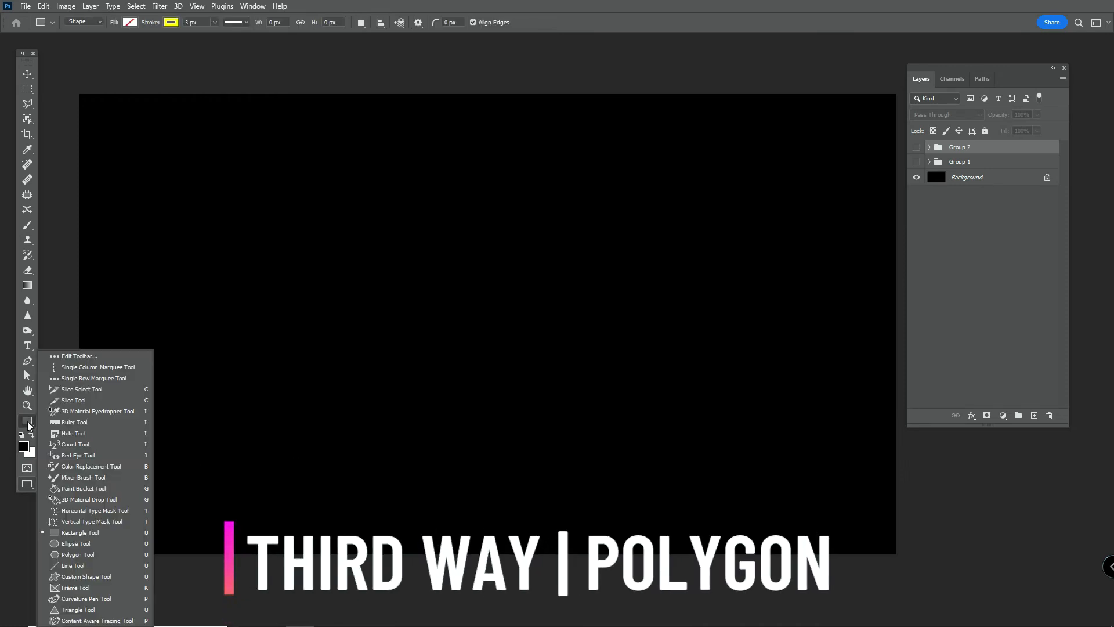
{"action": "left_click", "coordinate": [67, 554]}
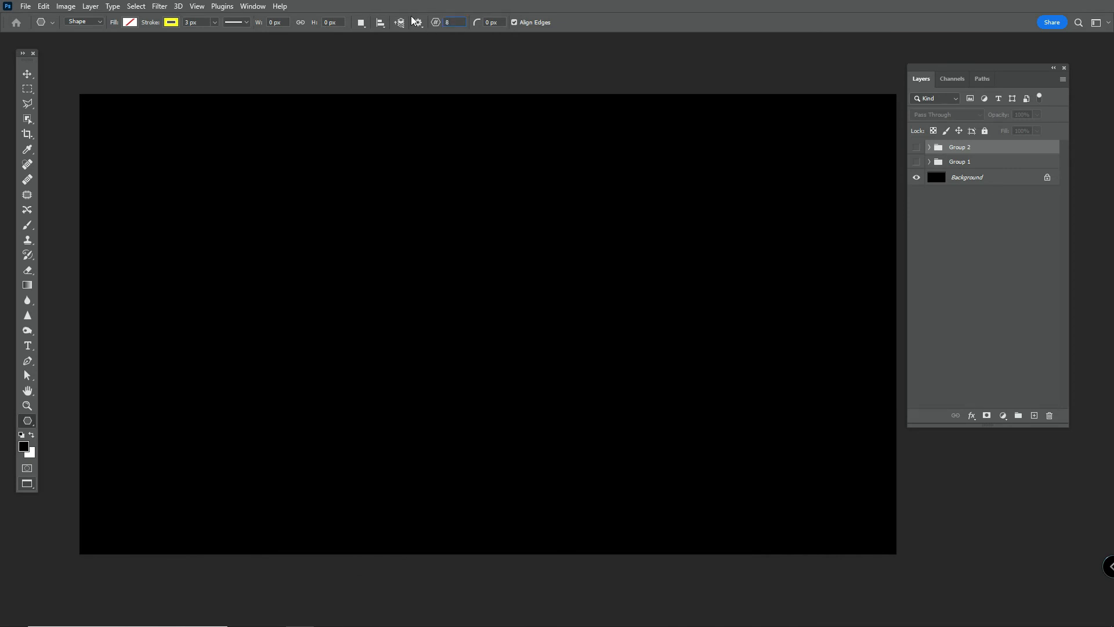
{"action": "left_click_drag", "start_coordinate": [394, 199], "coordinate": [643, 463]}
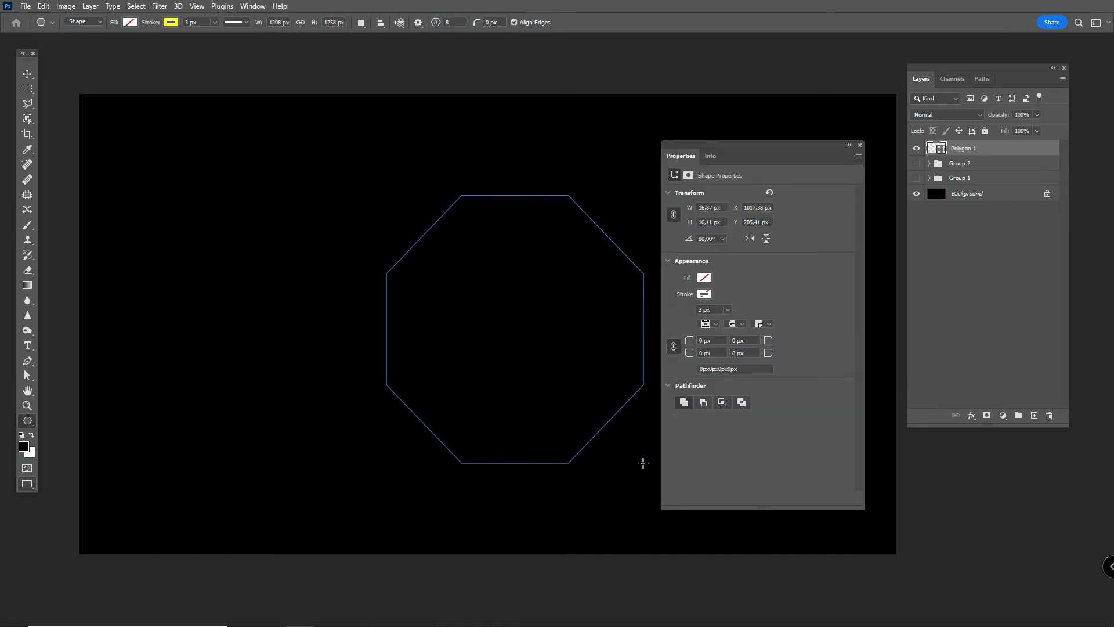
Step: Align the octagon to the horizontal and vertical centre of the canvas, and close the shape properties
{"action": "left_click", "coordinate": [27, 73]}
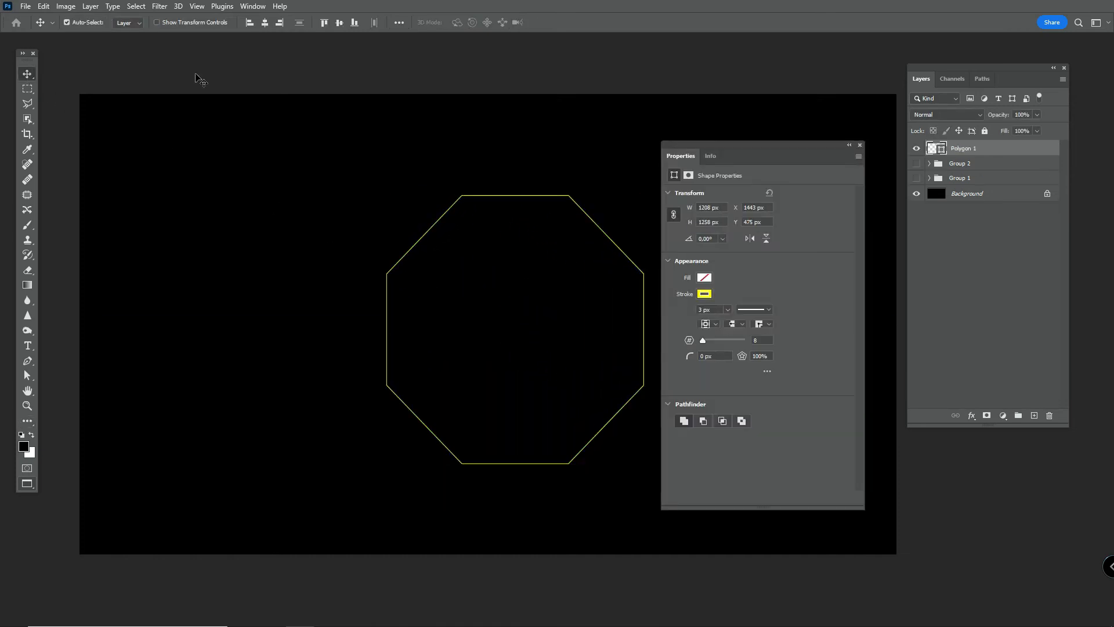
{"action": "left_click", "coordinate": [399, 23]}
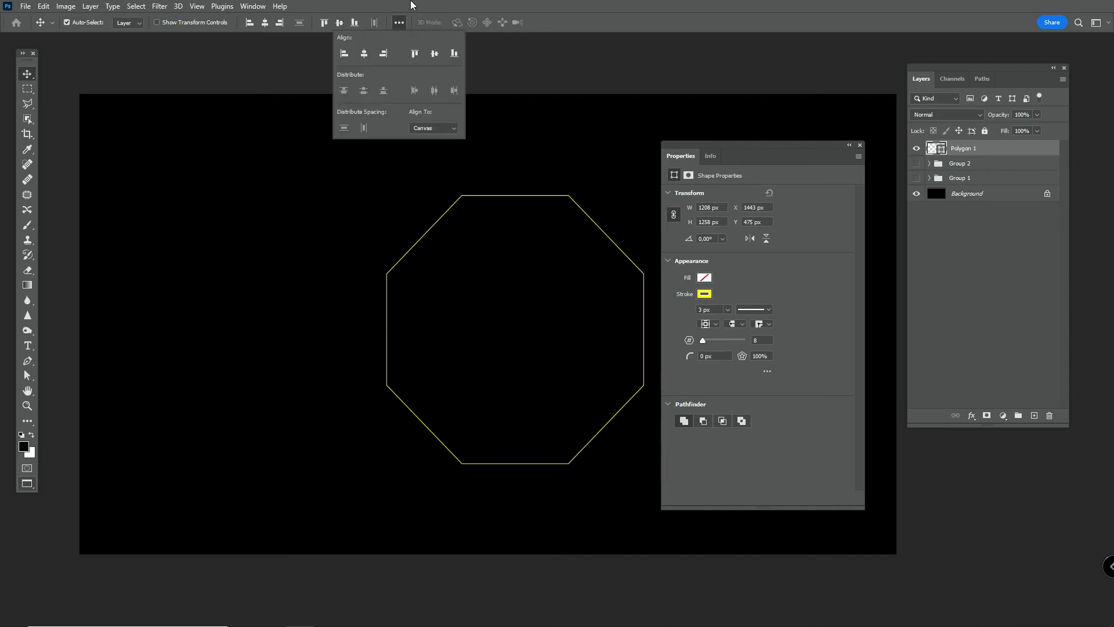
{"action": "left_click", "coordinate": [264, 23]}
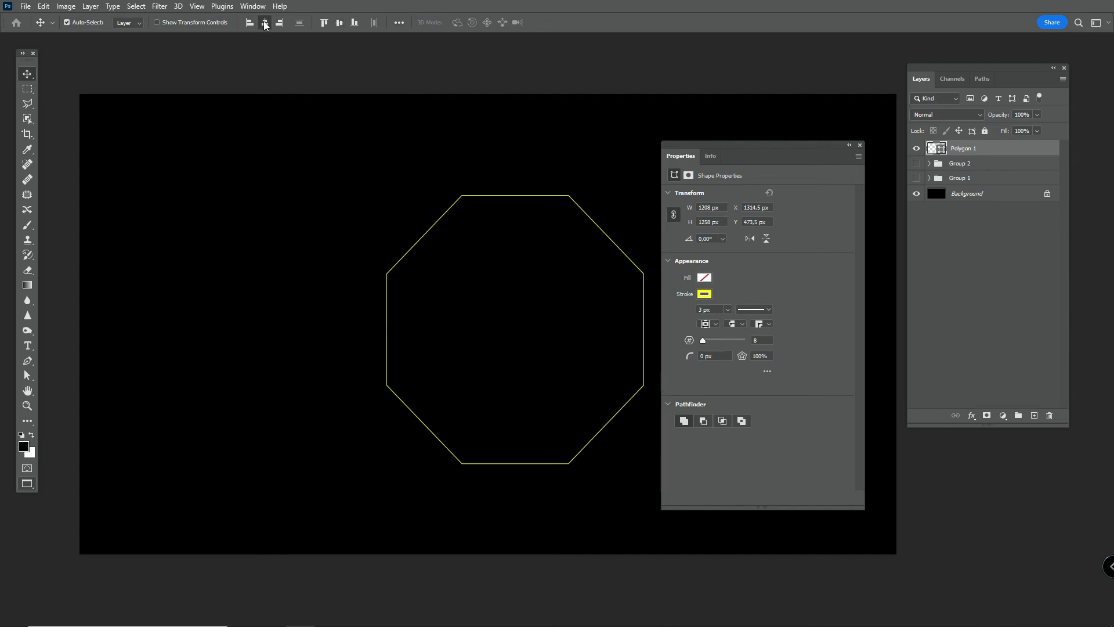
{"action": "left_click", "coordinate": [339, 22]}
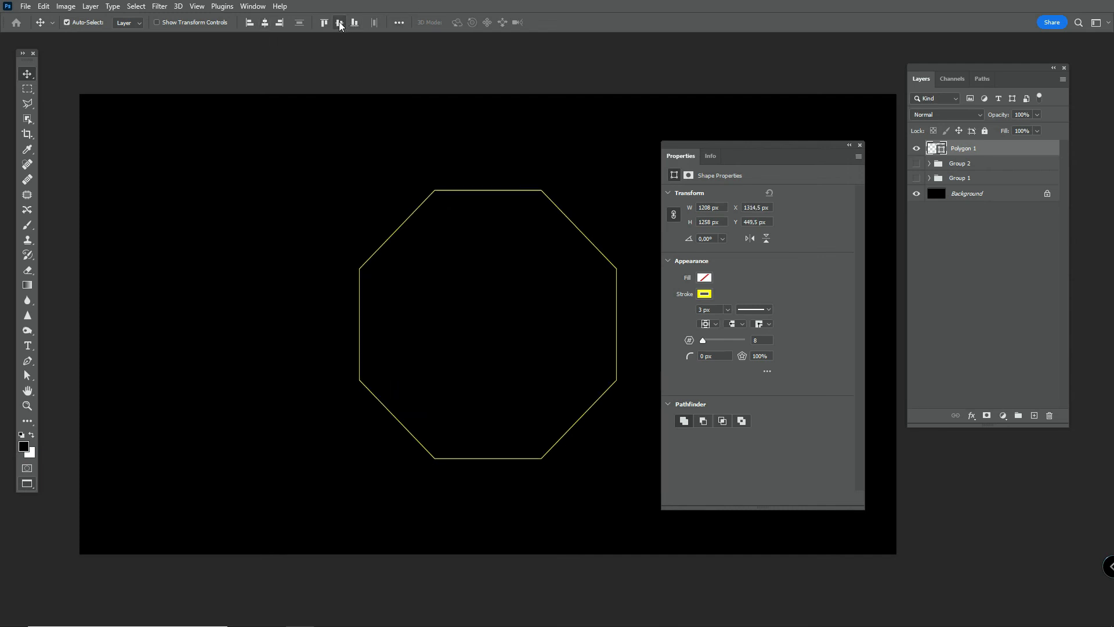
{"action": "left_click", "coordinate": [859, 145]}
Step: Create a transformed duplicate of the octagon scaled to 90% and rotated 10° about the left end of its bottom edge
{"action": "key", "text": "ctrl+t"}
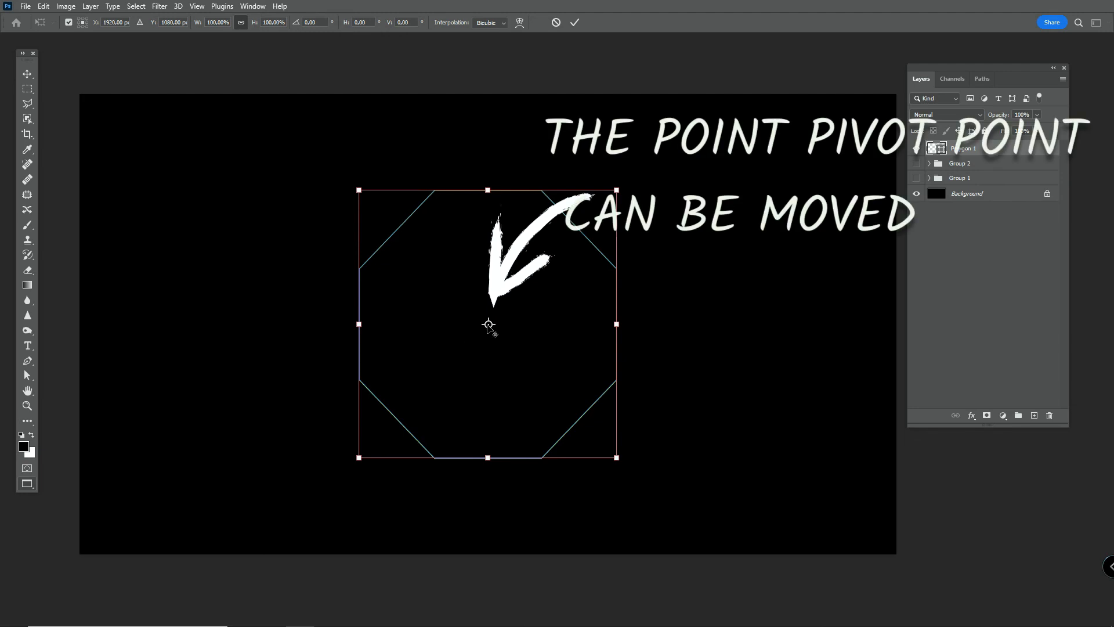
{"action": "left_click_drag", "start_coordinate": [488, 324], "coordinate": [435, 459]}
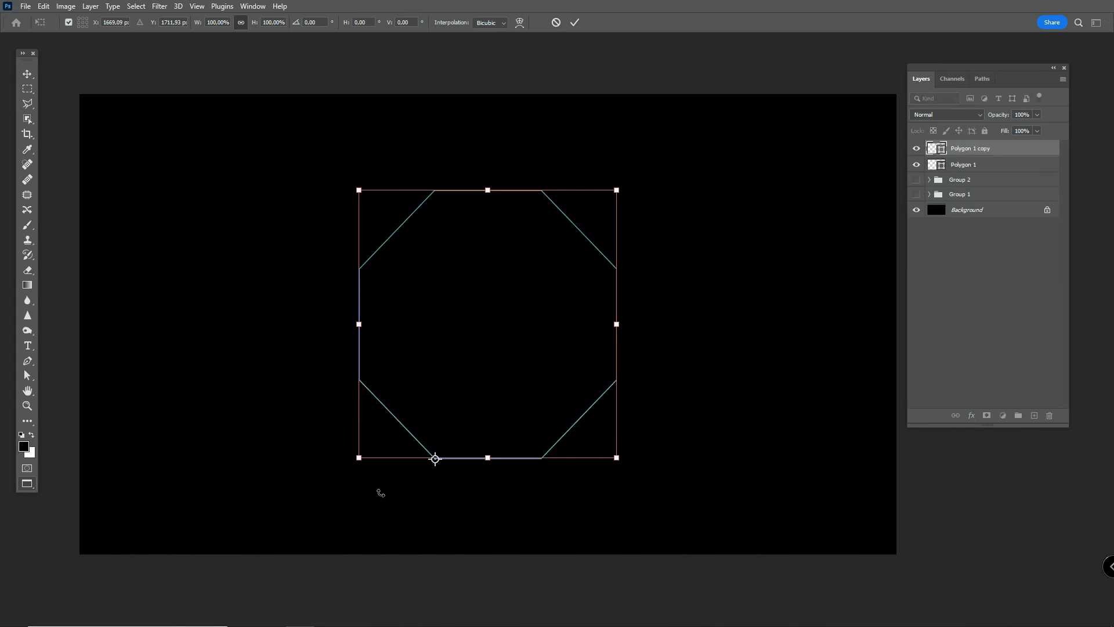
{"action": "left_click", "coordinate": [218, 23]}
{"action": "type", "text": "90"}
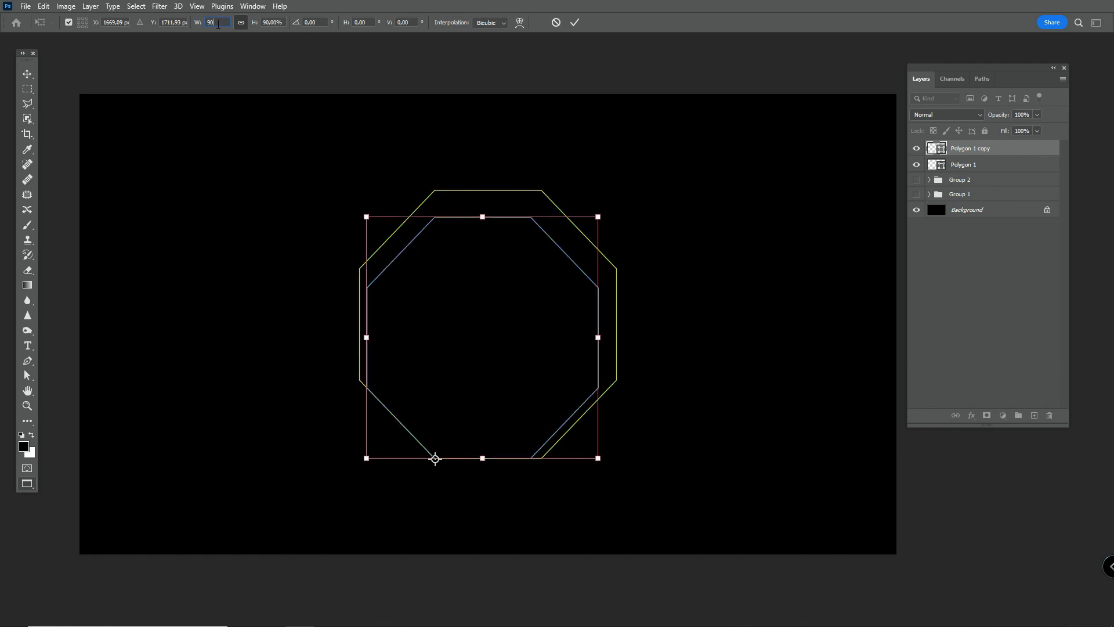
{"action": "left_click", "coordinate": [317, 22]}
{"action": "type", "text": "10"}
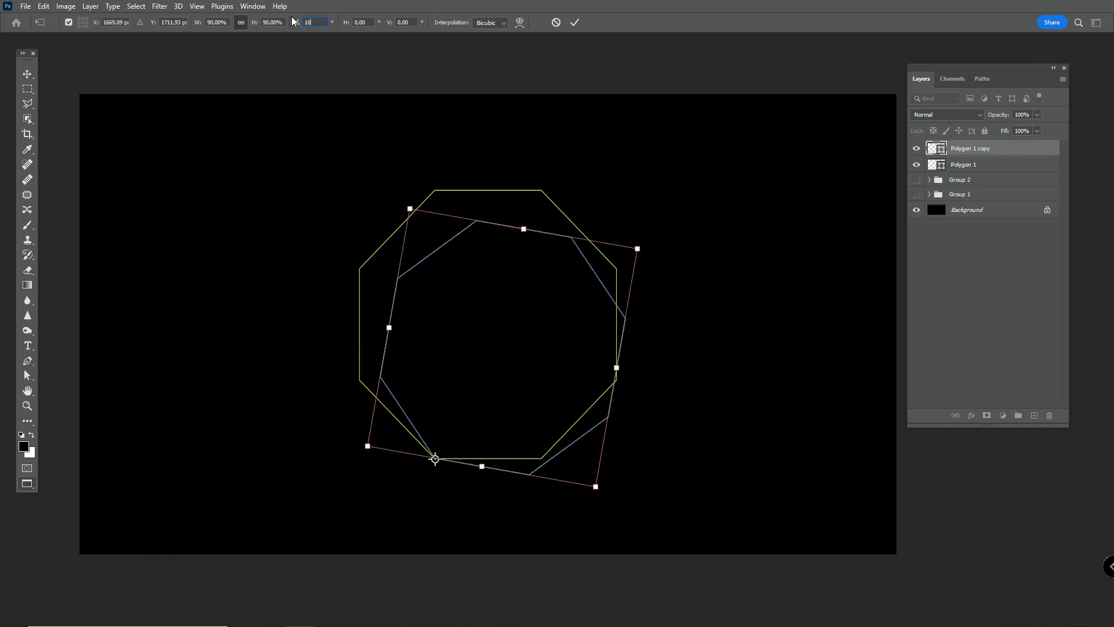
{"action": "left_click", "coordinate": [574, 23]}
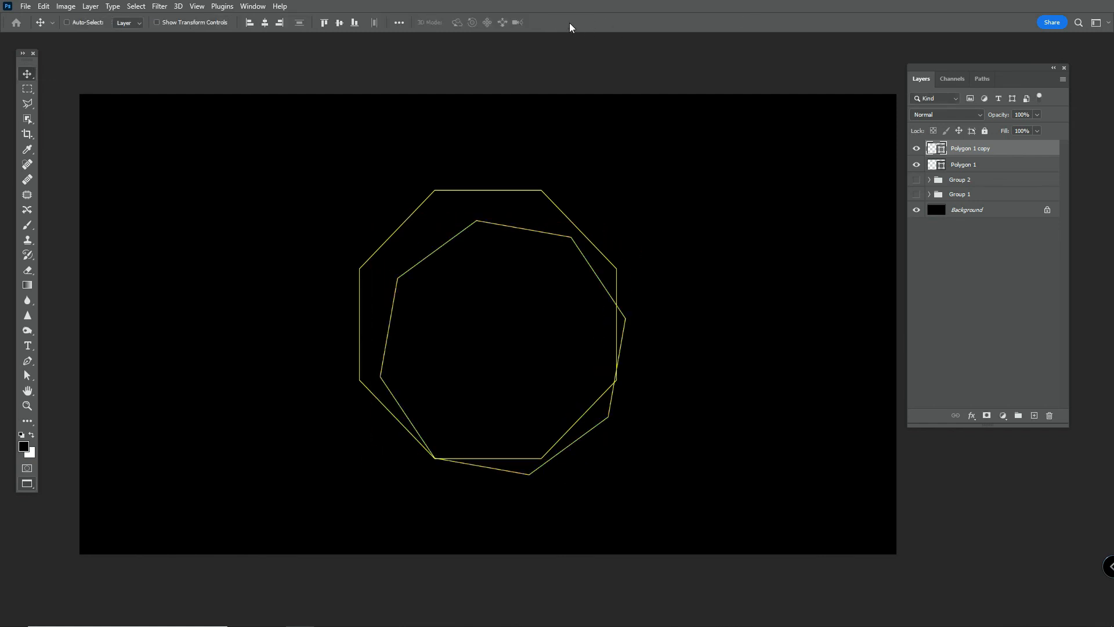
Step: Repeat the transformed duplication until there are 28 copies of the octagon curling around its lower-left pivot vertex
{"action": "key", "text": "ctrl+alt+shift+t"}
{"action": "key", "text": "ctrl+alt+shift+t"}
{"action": "key", "text": "ctrl+alt+shift+t"}
{"action": "key", "text": "ctrl+alt+shift+t"}
{"action": "key", "text": "ctrl+alt+shift+t"}
{"action": "key", "text": "ctrl+alt+shift+t"}
{"action": "key", "text": "ctrl+alt+shift+t"}
{"action": "key", "text": "ctrl+alt+shift+t"}
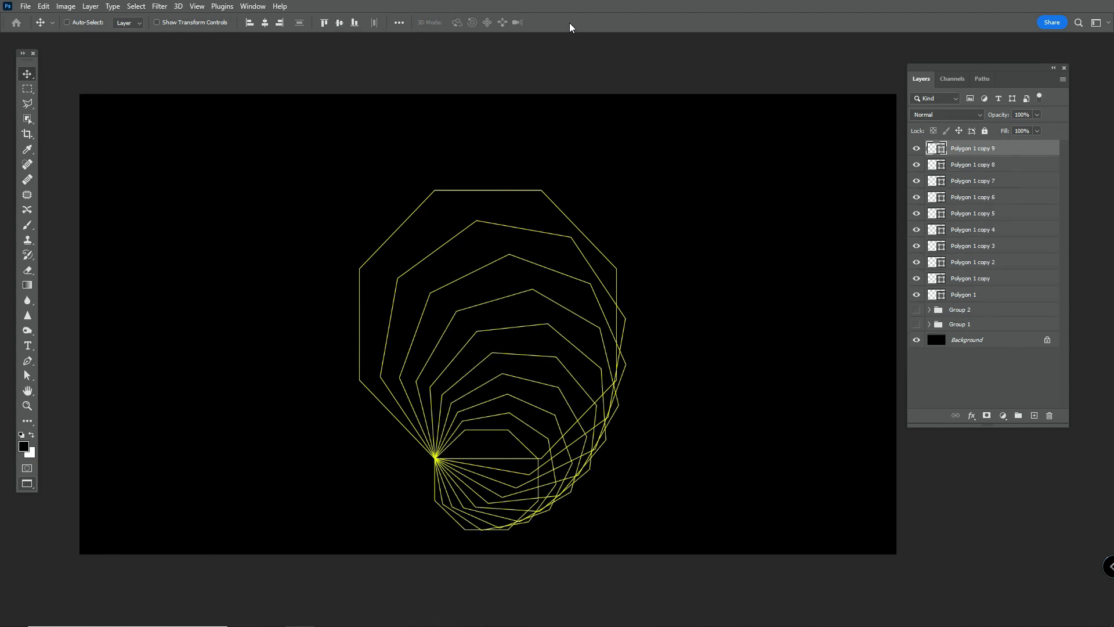
{"action": "key", "text": "ctrl+alt+shift+t"}
{"action": "key", "text": "ctrl+alt+shift+t"}
{"action": "key", "text": "ctrl+alt+shift+t"}
{"action": "key", "text": "ctrl+alt+shift+t"}
{"action": "key", "text": "ctrl+alt+shift+t"}
{"action": "key", "text": "ctrl+alt+shift+t"}
{"action": "key", "text": "ctrl+alt+shift+t"}
{"action": "key", "text": "ctrl+alt+shift+t"}
{"action": "key", "text": "ctrl+alt+shift+t"}
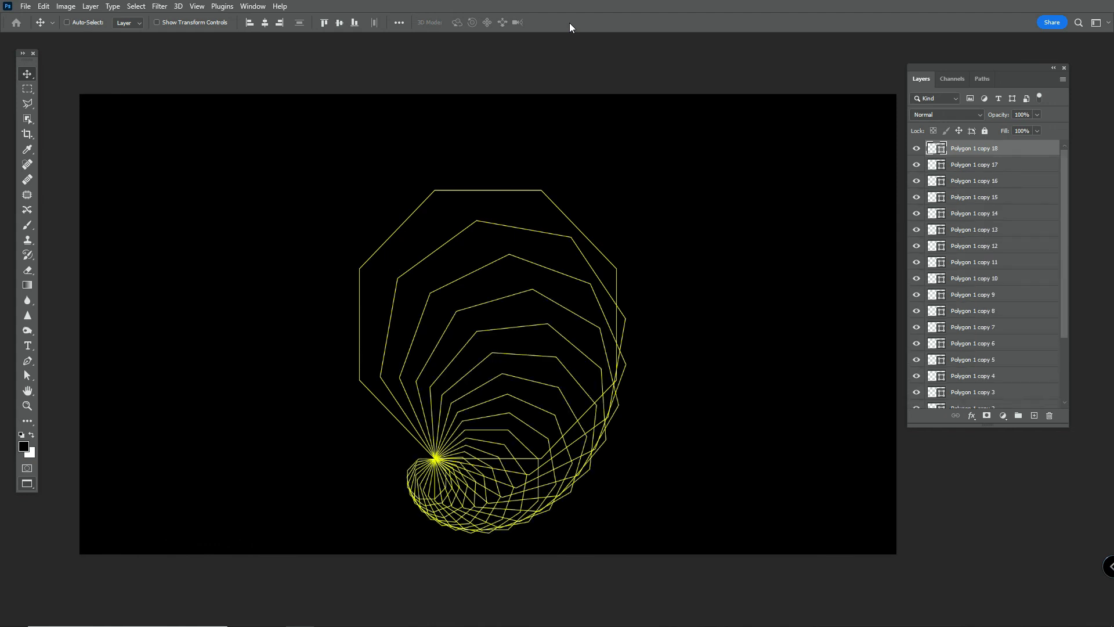
{"action": "key", "text": "ctrl+alt+shift+t"}
{"action": "key", "text": "ctrl+alt+shift+t"}
{"action": "key", "text": "ctrl+alt+shift+t"}
{"action": "key", "text": "ctrl+alt+shift+t"}
{"action": "key", "text": "ctrl+alt+shift+t"}
{"action": "key", "text": "ctrl+alt+shift+t"}
{"action": "key", "text": "ctrl+alt+shift+t"}
{"action": "key", "text": "ctrl+alt+shift+t"}
{"action": "key", "text": "ctrl+alt+shift+t"}
{"action": "key", "text": "ctrl+alt+shift+t"}
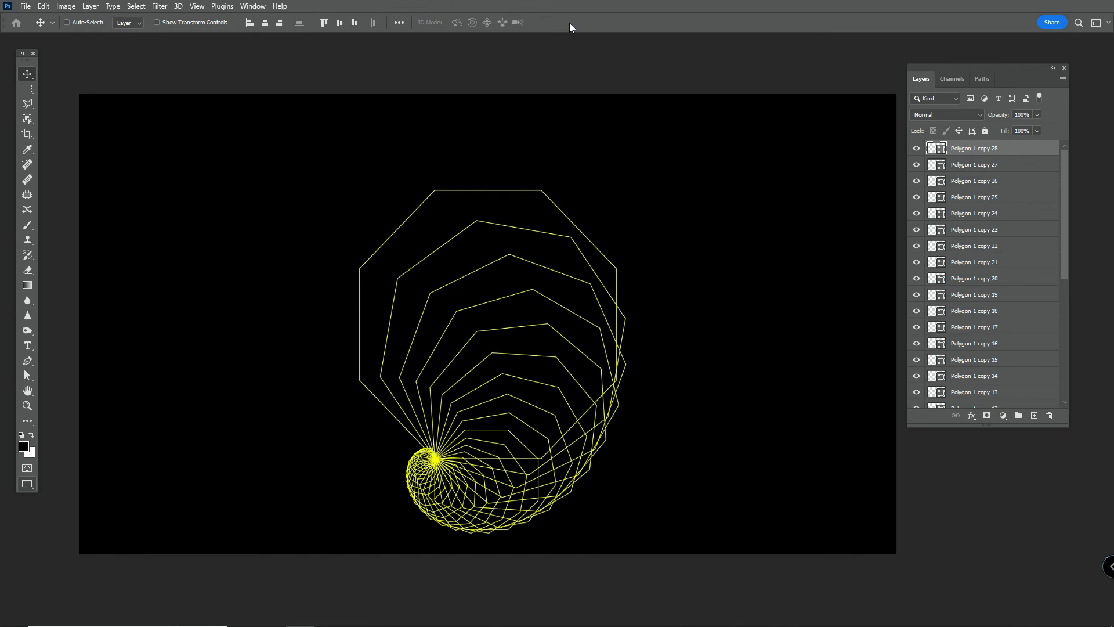